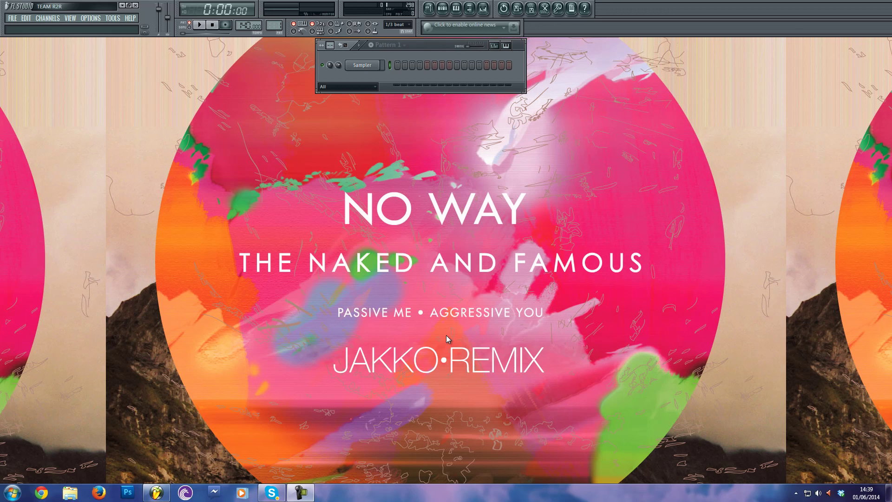
# - Replace the Sampler channel with the Sylenth1 synthesizer
pyautogui.click(440, 343)
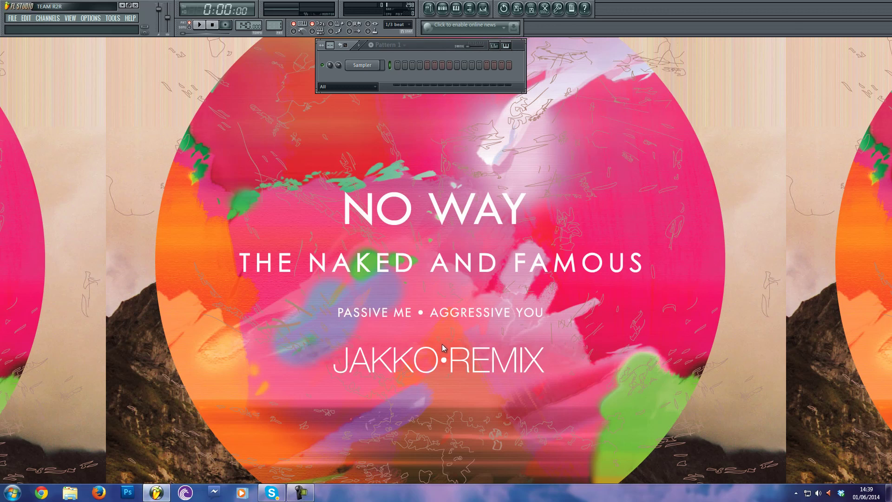
pyautogui.rightClick(379, 64)
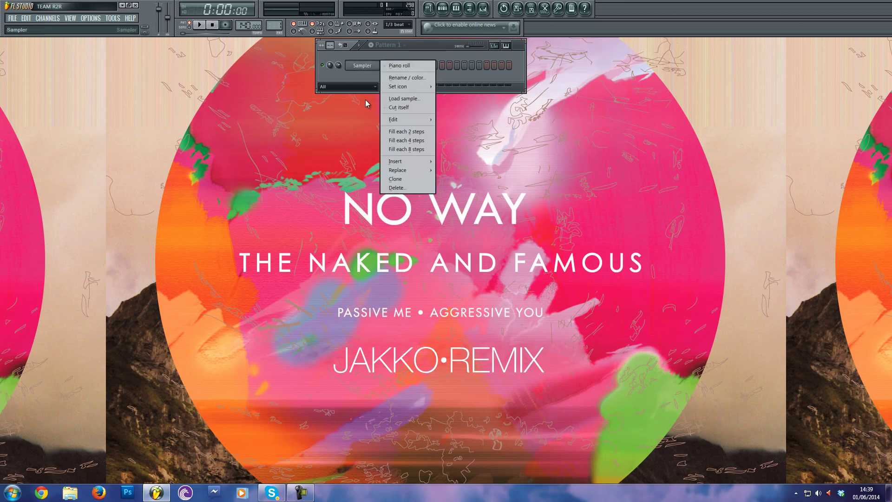
pyautogui.moveTo(395, 171)
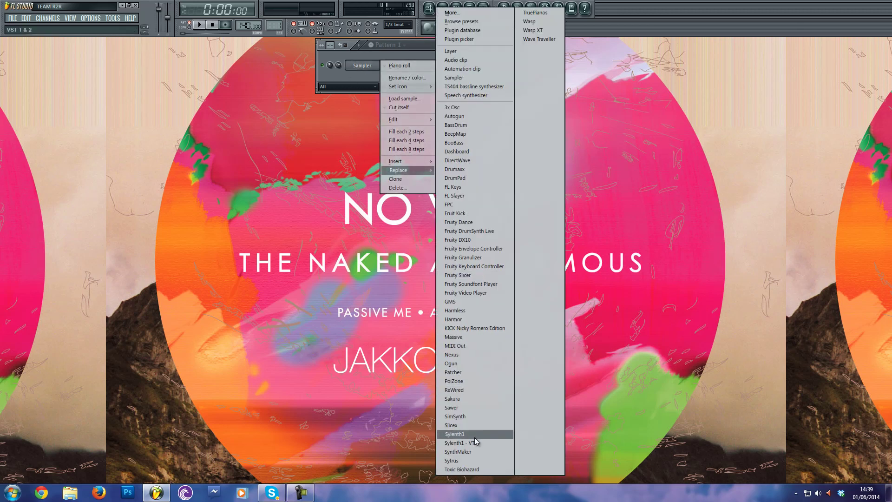
pyautogui.click(478, 435)
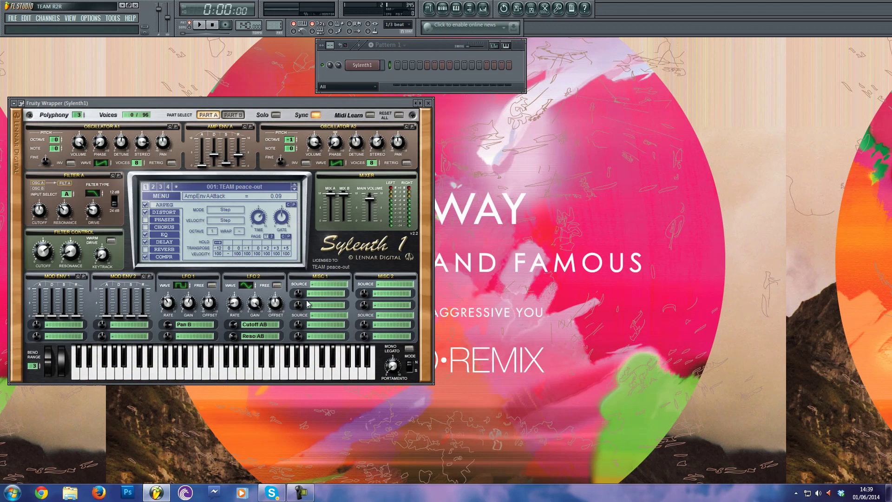
# - Initialize the Sylenth1 preset and move the synth window towards the middle of the workspace
pyautogui.click(171, 198)
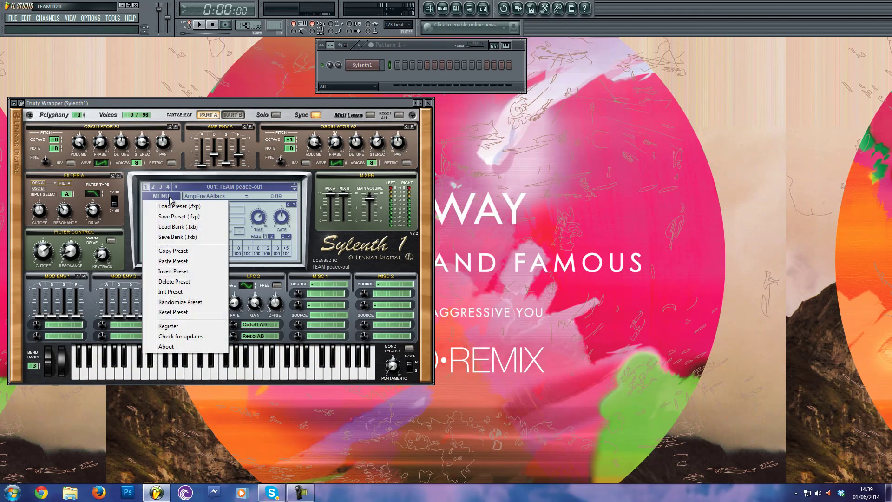
pyautogui.click(171, 291)
pyautogui.moveTo(237, 103); pyautogui.dragTo(409, 107)
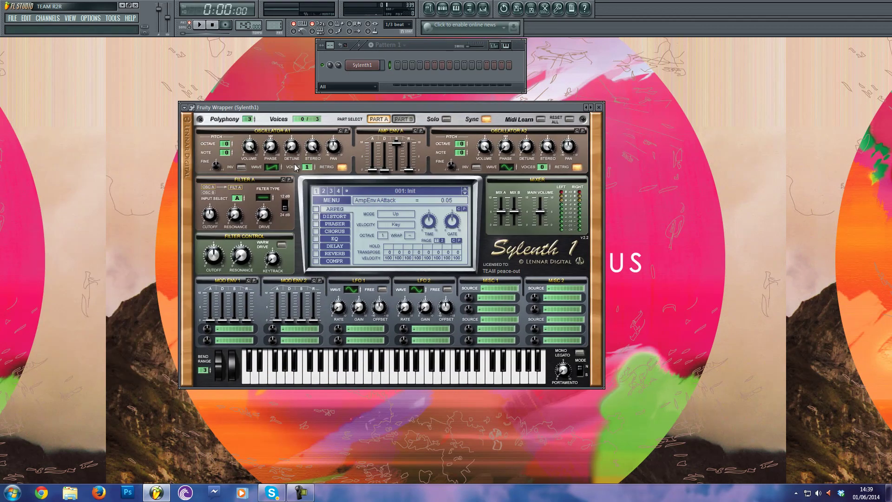
# - Set oscillators A1 and A2 to 8 voices with retrigger off, raise A1's detune, and give A2 a sawtooth wave at octave +1
pyautogui.moveTo(307, 167); pyautogui.dragTo(341, 128)
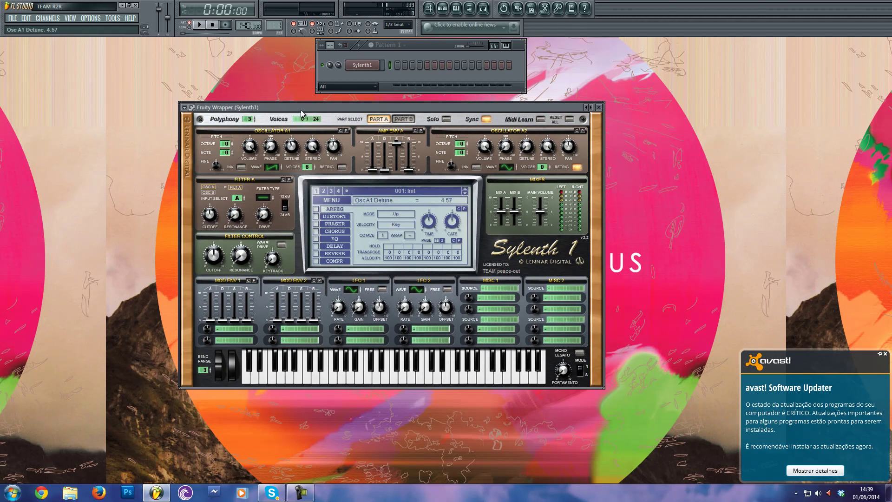
pyautogui.scroll(8, 541, 167)
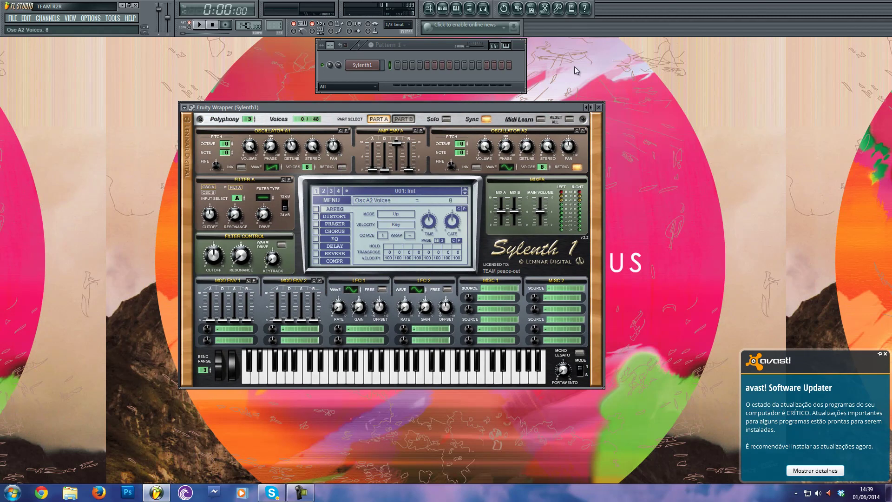
pyautogui.click(576, 168)
pyautogui.moveTo(505, 168); pyautogui.dragTo(541, 111)
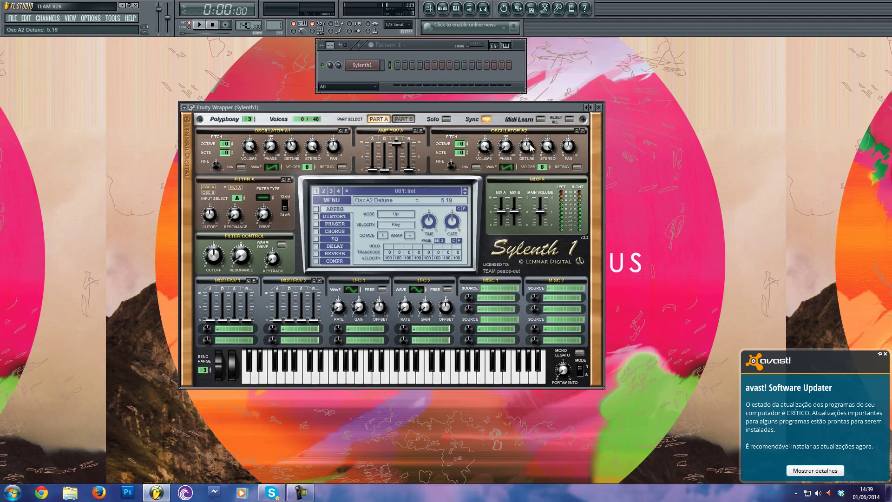
pyautogui.click(466, 142)
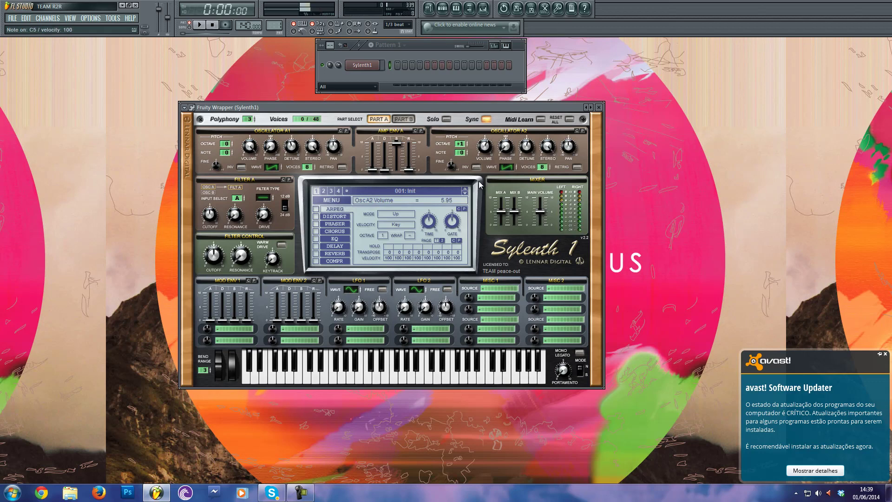
# - Set the audio buffer length to 2768 samples in the audio settings and play test notes on the synth
pyautogui.click(90, 18)
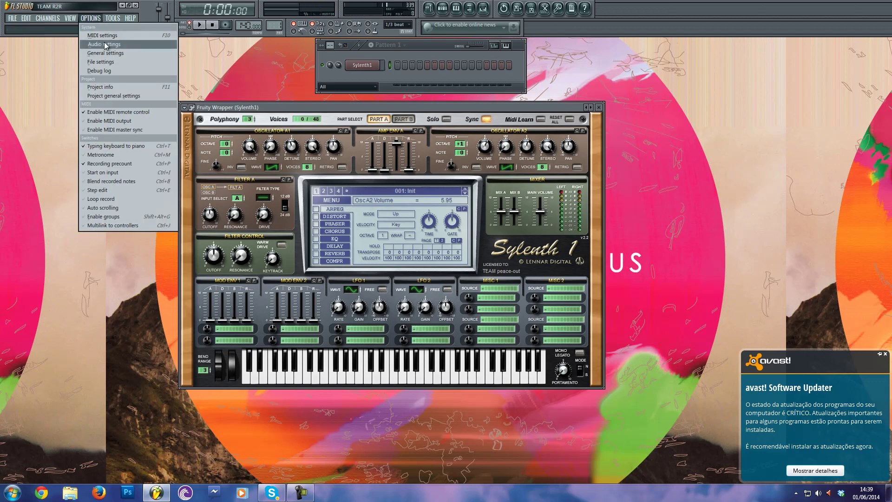
pyautogui.click(103, 42)
pyautogui.moveTo(429, 188); pyautogui.dragTo(403, 188)
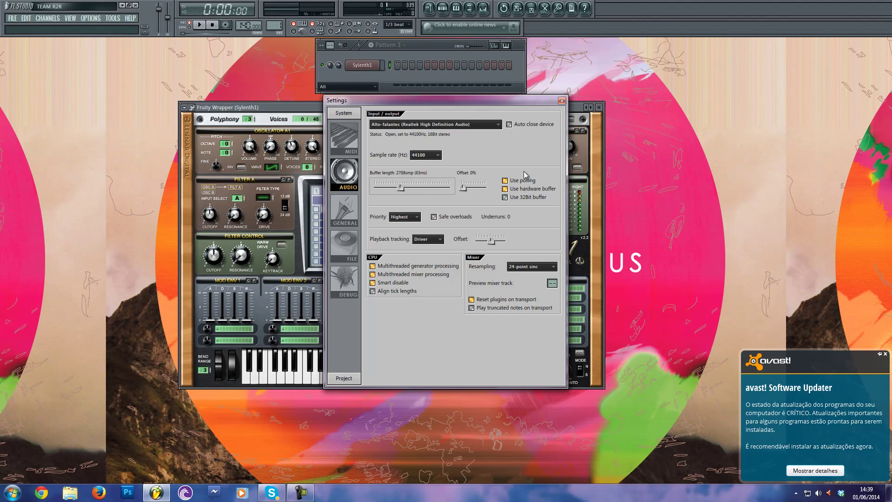
pyautogui.click(561, 100)
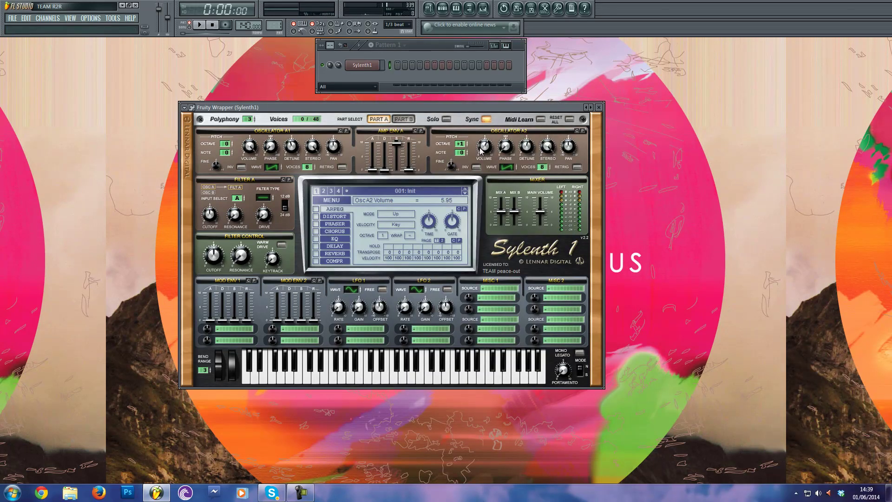
pyautogui.press('q')
pyautogui.press('q')
# - Route the Sylenth1 channel to mixer track Insert 1 and open the mixer
pyautogui.click(364, 66)
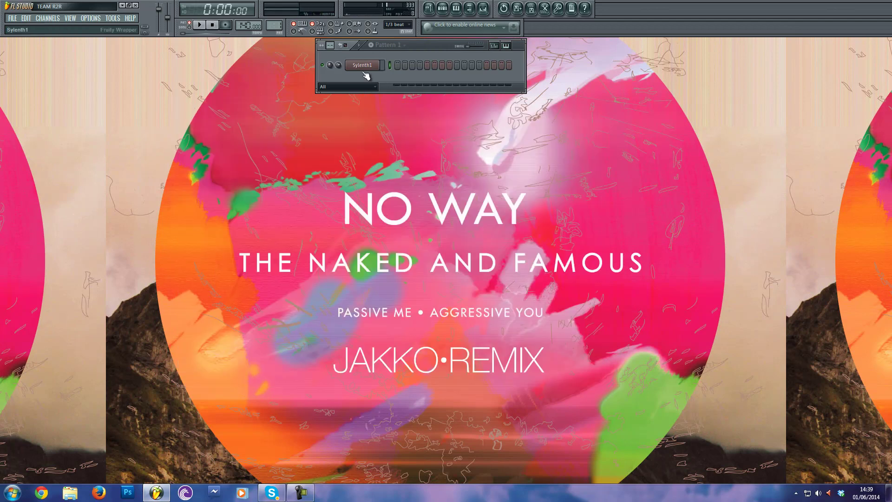
pyautogui.click(364, 71)
pyautogui.press('Escape')
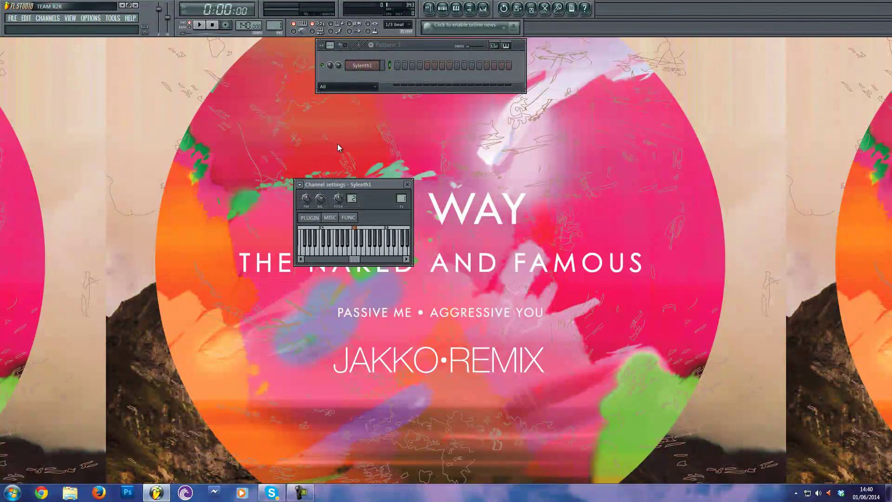
pyautogui.click(483, 9)
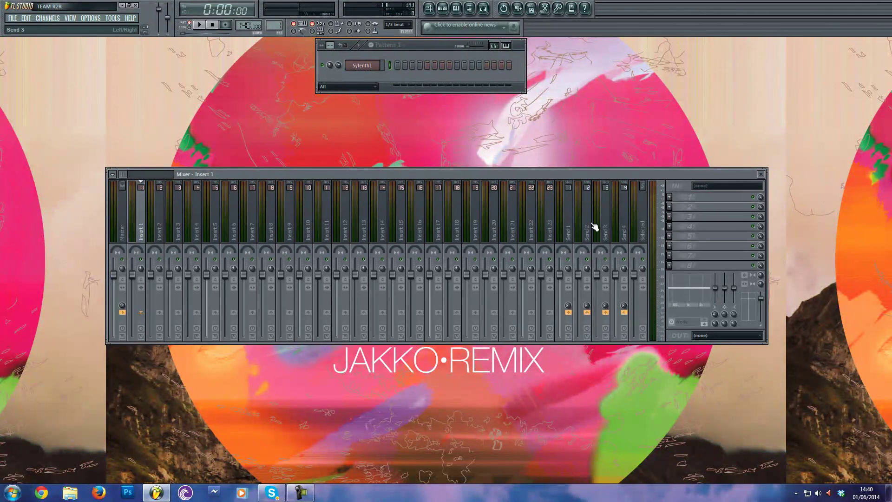
# - Add Fruity Parametric EQ 2 to effect slot 6 of Insert 1 and make its band 1 a high pass filter
pyautogui.click(669, 246)
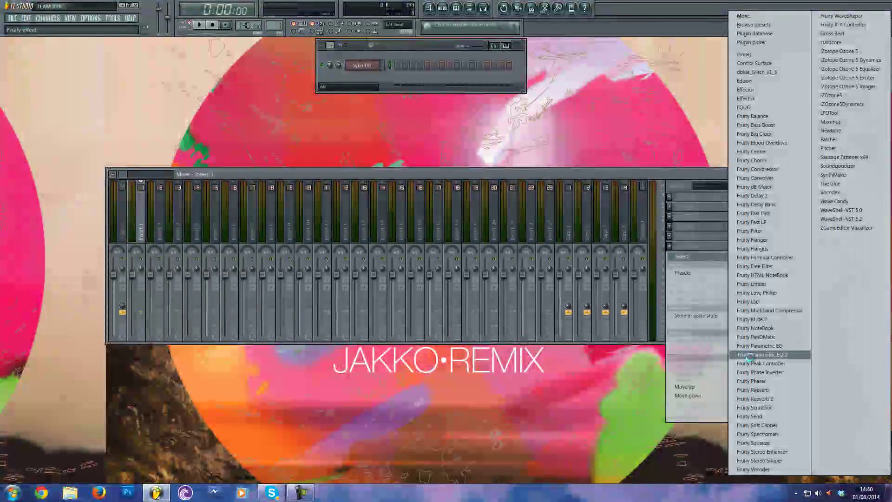
pyautogui.click(790, 354)
pyautogui.rightClick(165, 289)
pyautogui.moveTo(181, 313)
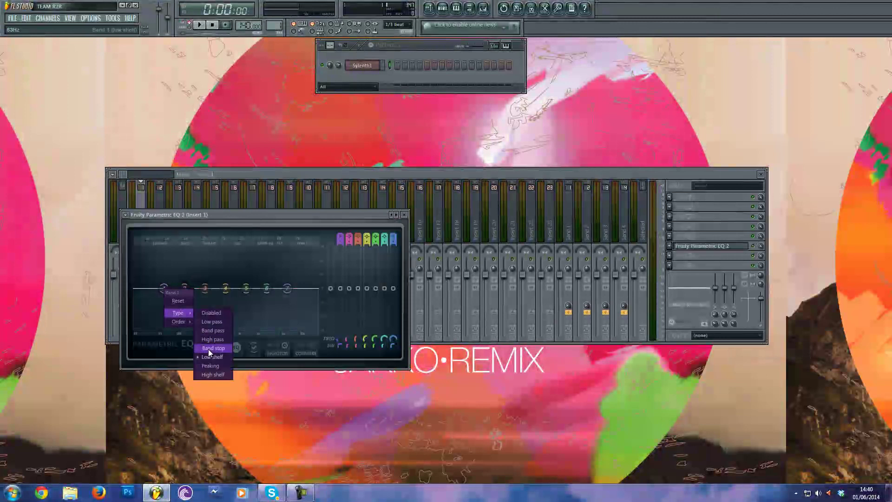
pyautogui.click(209, 350)
pyautogui.rightClick(166, 290)
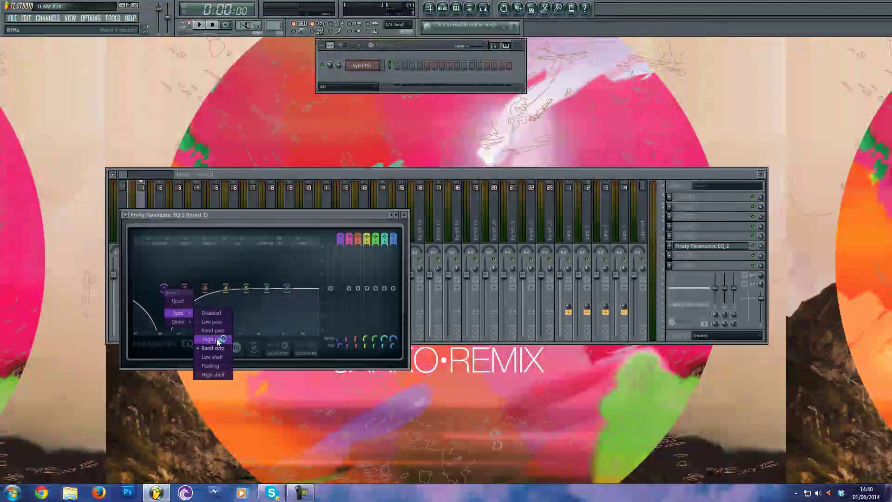
pyautogui.click(217, 340)
# - Raise the cutoff frequency of the EQ's high pass band and slightly boost bands 6 and 7
pyautogui.moveTo(173, 288); pyautogui.dragTo(204, 288)
pyautogui.moveTo(267, 288); pyautogui.dragTo(286, 281)
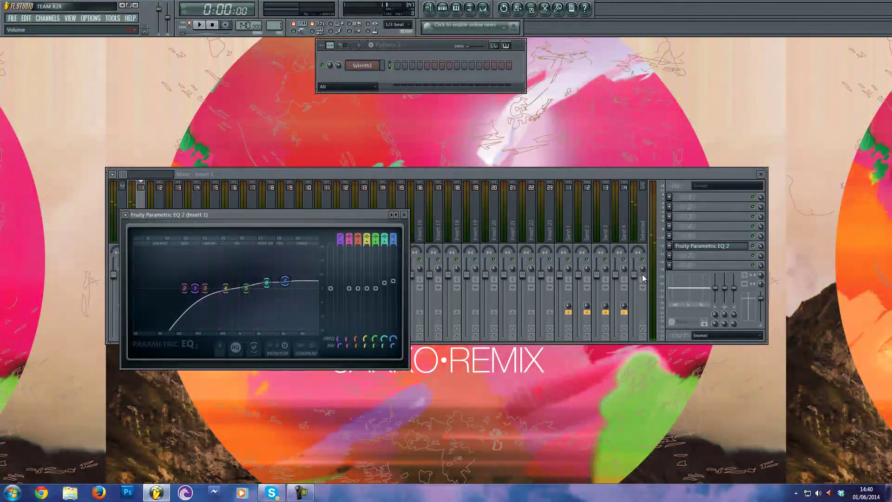
pyautogui.press('Escape')
# - Add Fruity Reeverb to effect slot 7 of Insert 1
pyautogui.click(669, 258)
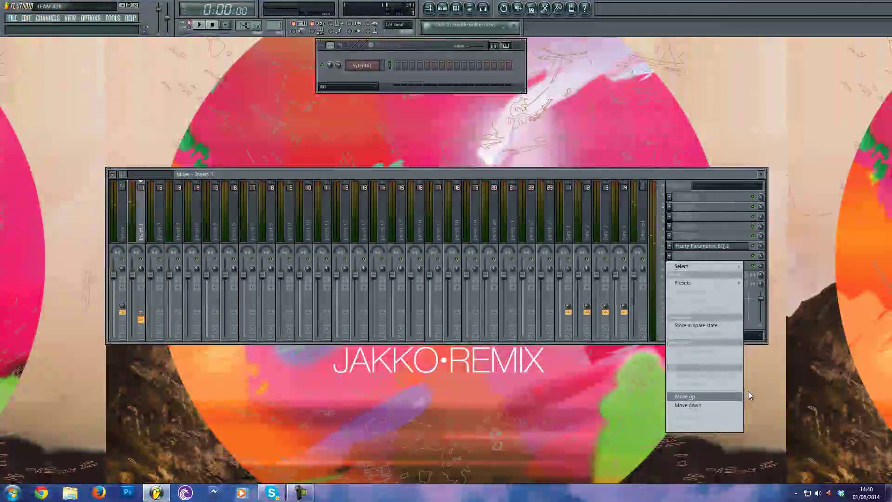
pyautogui.moveTo(699, 268)
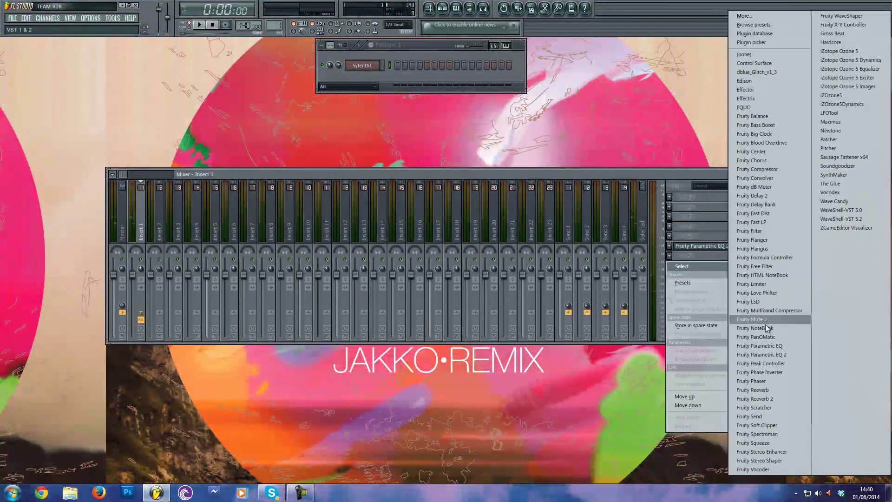
pyautogui.click(767, 392)
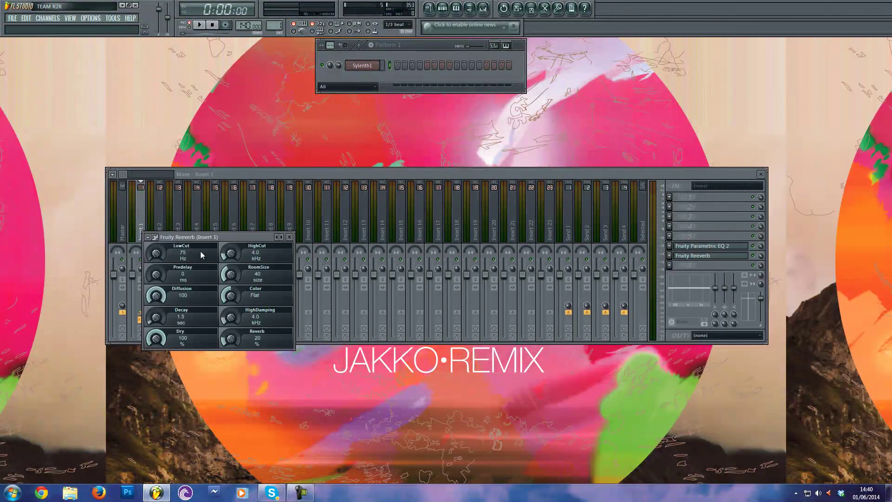
# - Set the reverb to a 540 Hz low cut, 2.2 sec decay, room size 47 and 24% reverb level
pyautogui.moveTo(153, 257); pyautogui.dragTo(153, 239)
pyautogui.scroll(4, 152, 317)
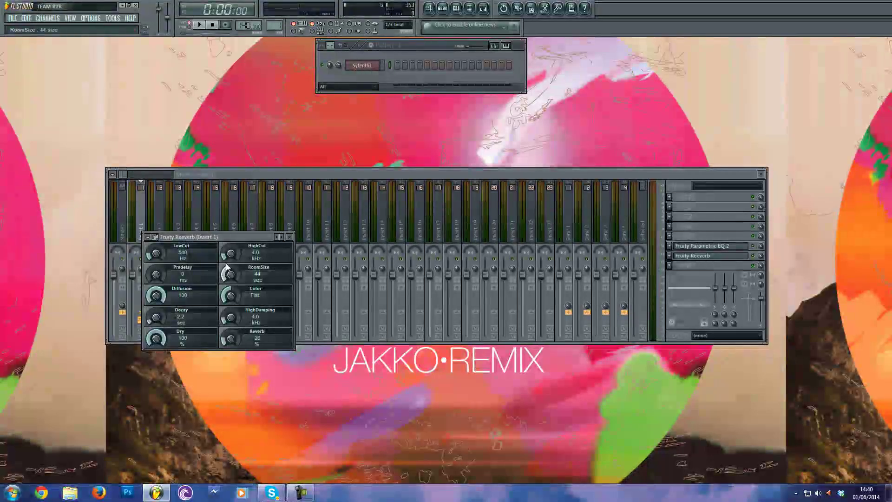
pyautogui.scroll(4, 231, 274)
pyautogui.scroll(4, 228, 339)
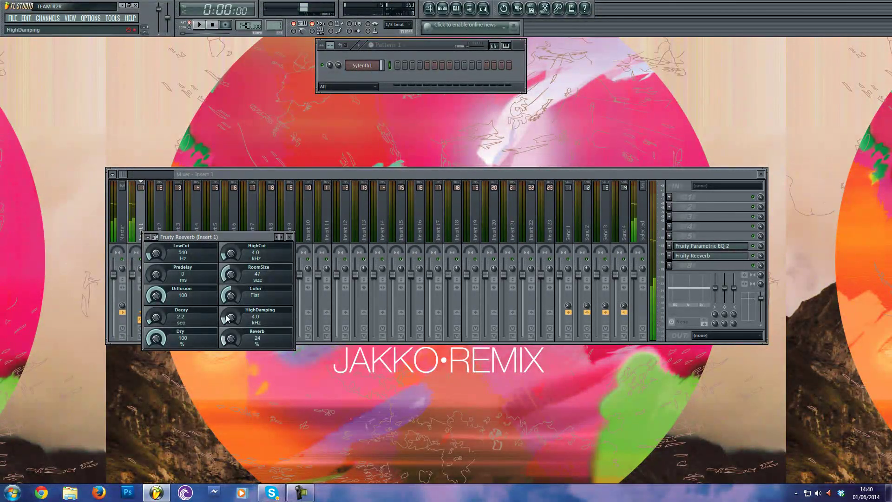
pyautogui.click(290, 237)
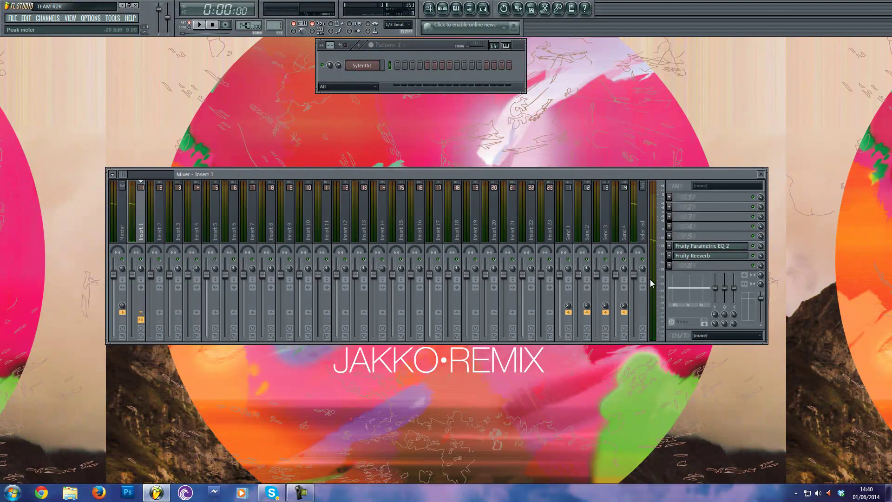
# - Add Soundgoodizer to effect slot 8 of Insert 1 and set it to mode C
pyautogui.click(668, 265)
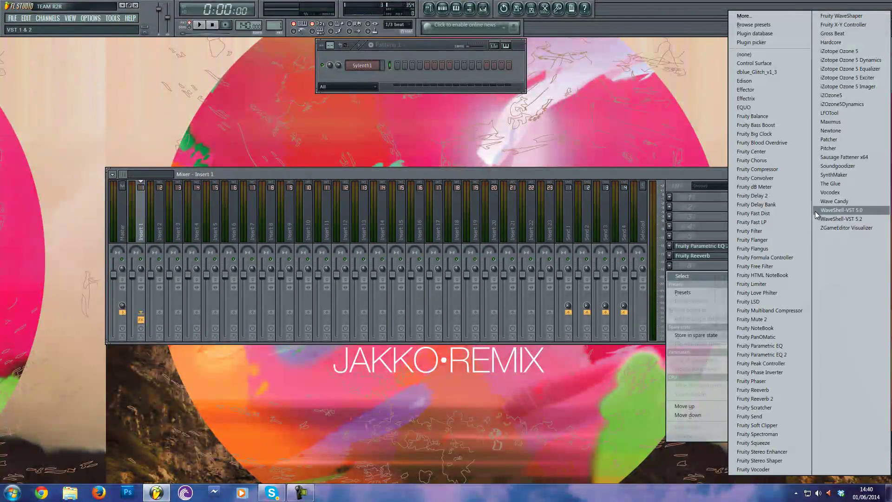
pyautogui.click(852, 169)
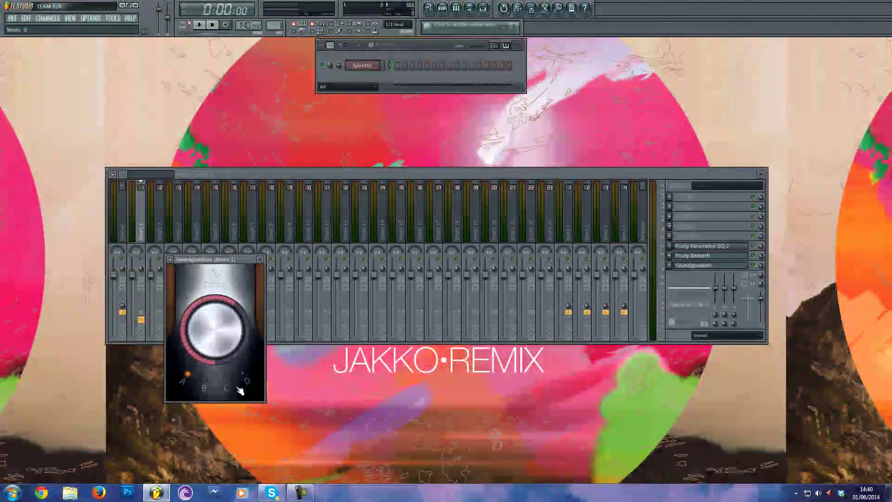
pyautogui.click(226, 384)
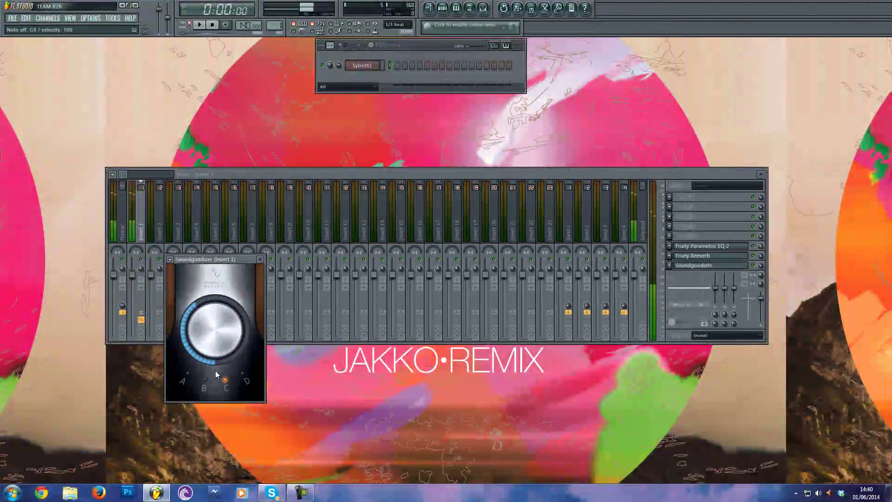
pyautogui.click(260, 259)
# - Lower the volume fader of Insert 1, play test notes and close the mixer
pyautogui.moveTo(132, 275); pyautogui.dragTo(140, 305)
pyautogui.press('q')
pyautogui.press('q')
pyautogui.press('F9')
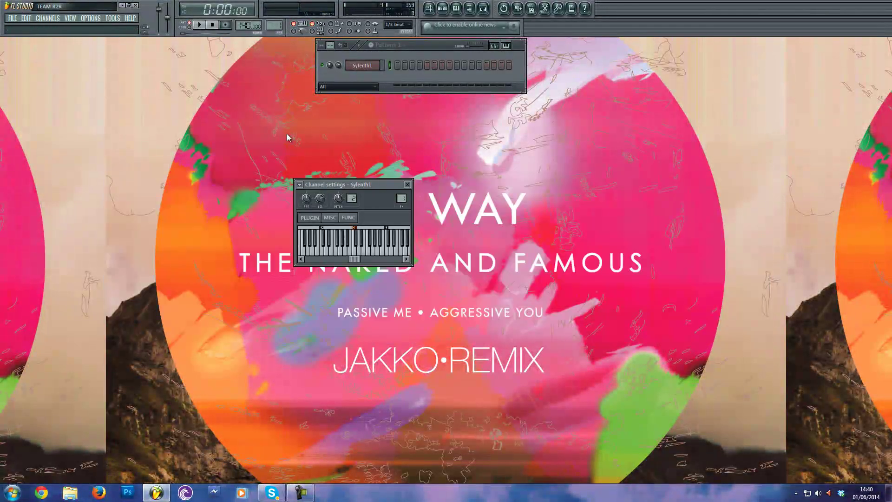
# - Open the Sylenth1 channel's piano roll and set its snap to Step
pyautogui.rightClick(368, 69)
pyautogui.click(396, 67)
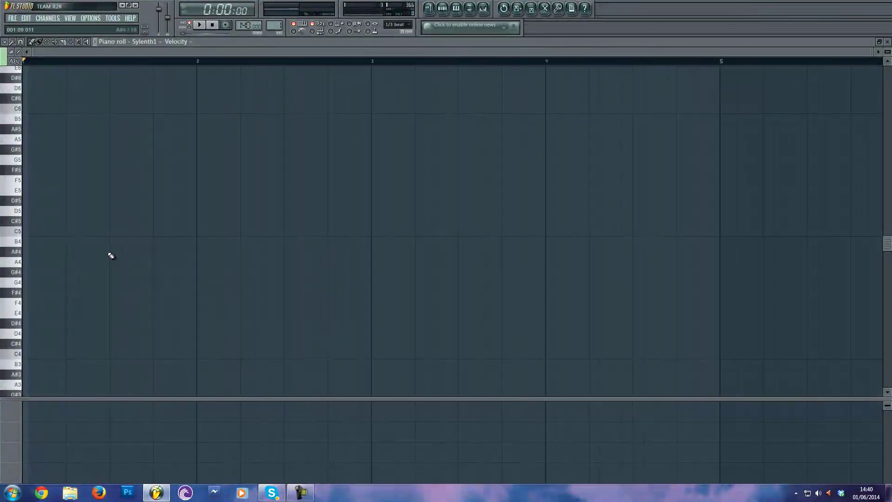
pyautogui.click(20, 41)
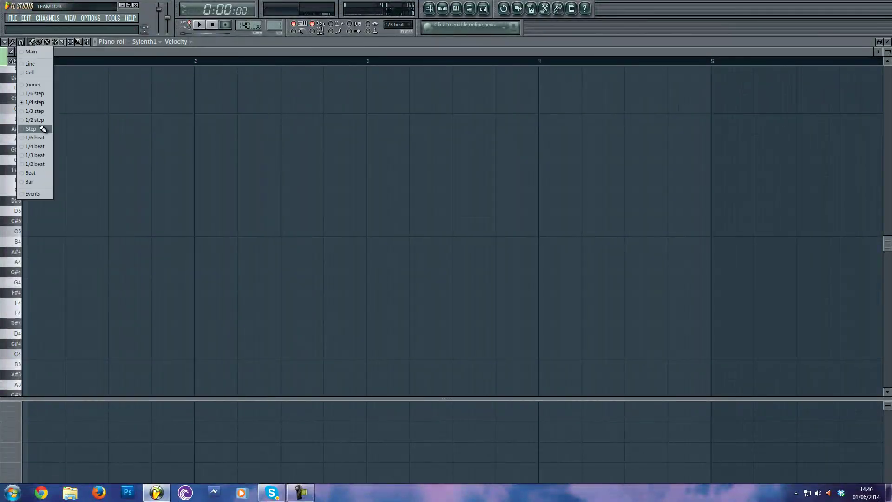
pyautogui.click(43, 129)
# - Place a C5 note at the start of bar 1, lengthen it to one full bar and close the piano roll
pyautogui.click(34, 235)
pyautogui.click(28, 232)
pyautogui.rightClick(50, 232)
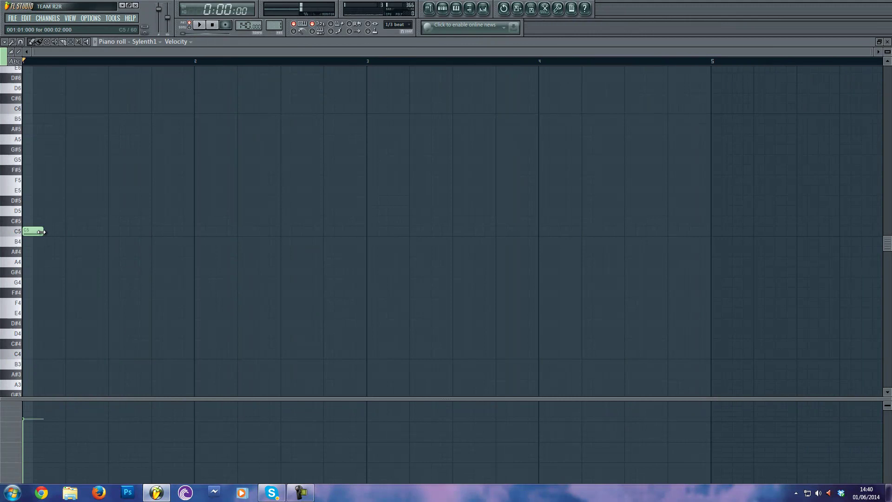
pyautogui.moveTo(41, 232); pyautogui.dragTo(193, 231)
pyautogui.press('F7')
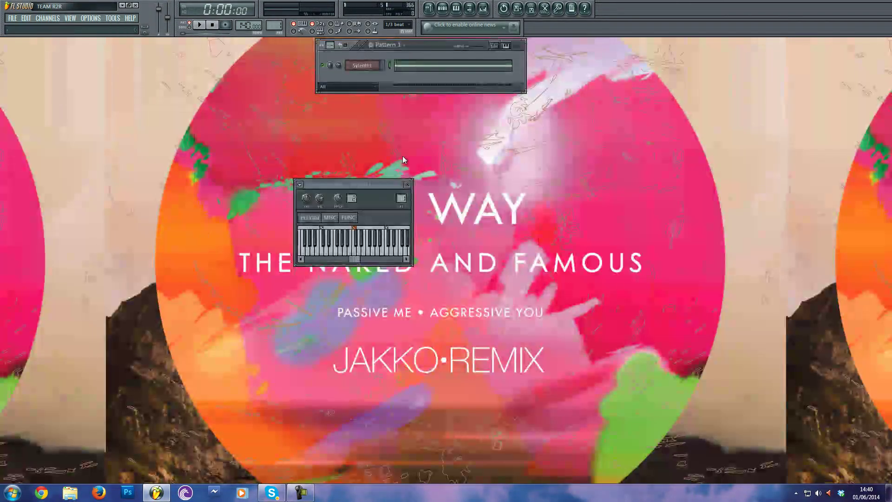
# - Set Sylenth1's amp envelope A release to 0.27 and its attack to 0.11
pyautogui.click(361, 66)
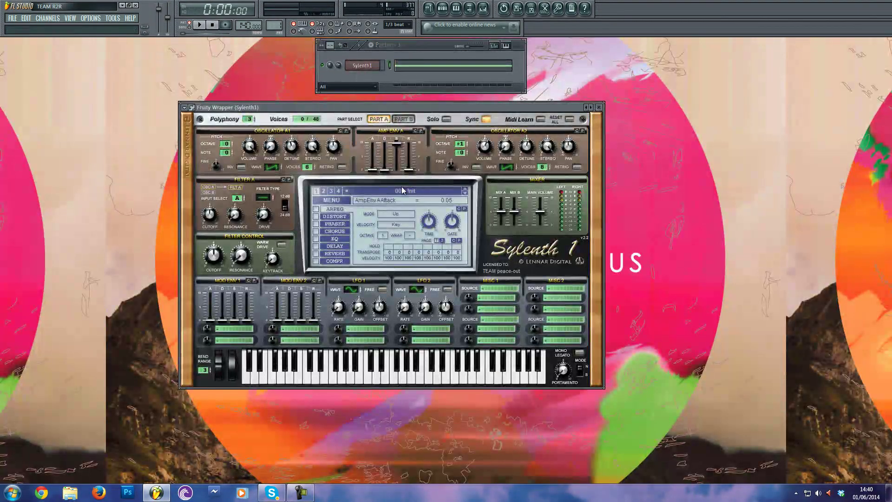
pyautogui.click(411, 170)
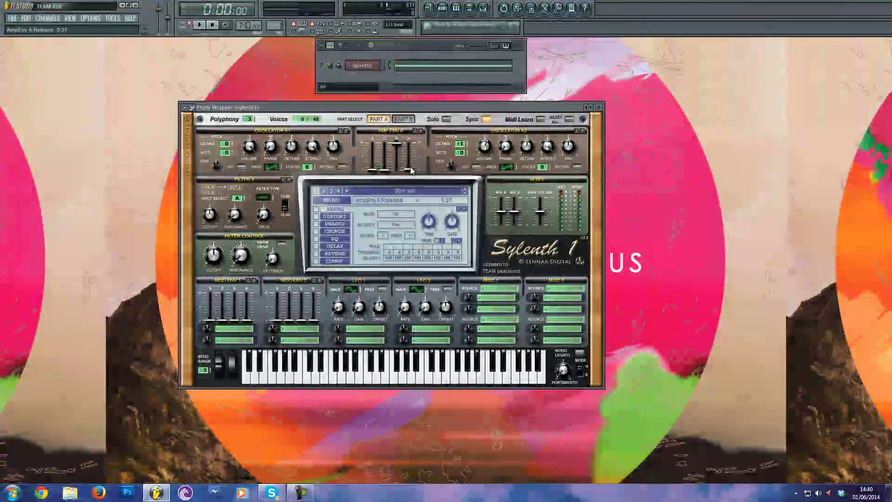
pyautogui.click(373, 171)
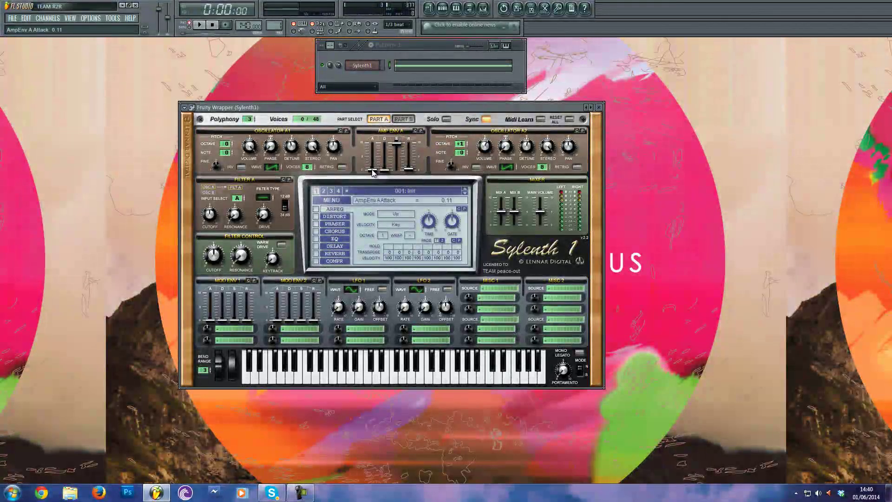
# - Raise amp envelope A's attack to 0.51 and assign LFO 1's first modulation destination to Pitch A
pyautogui.moveTo(372, 171); pyautogui.dragTo(372, 168)
pyautogui.click(354, 328)
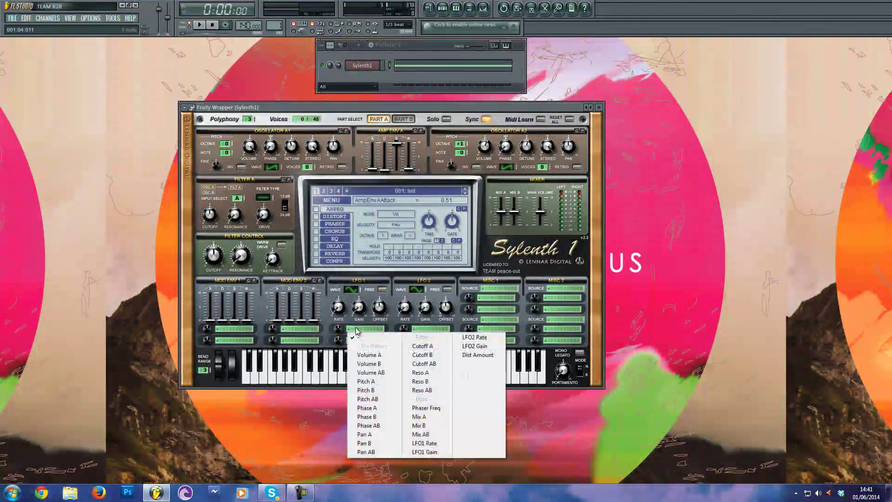
pyautogui.click(369, 375)
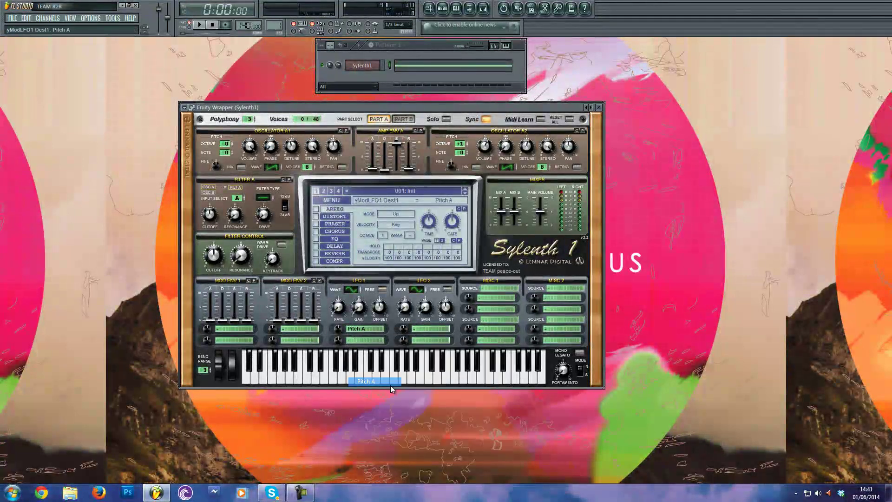
pyautogui.click(355, 333)
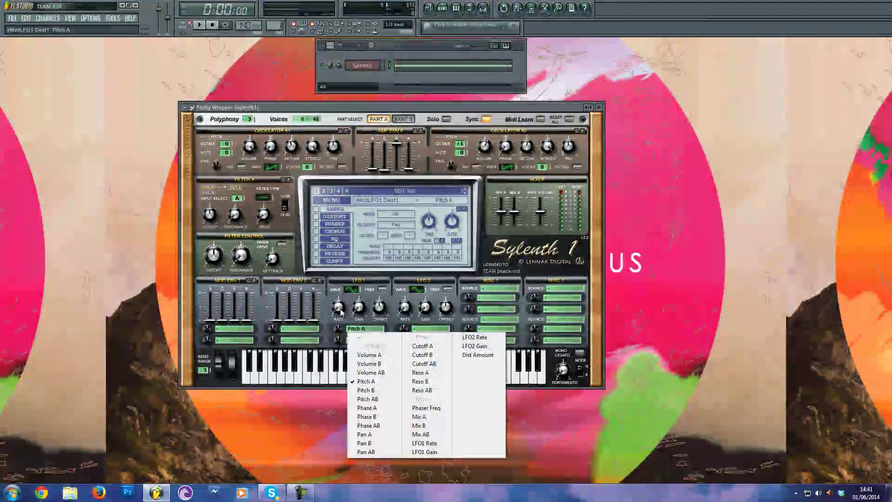
pyautogui.click(345, 320)
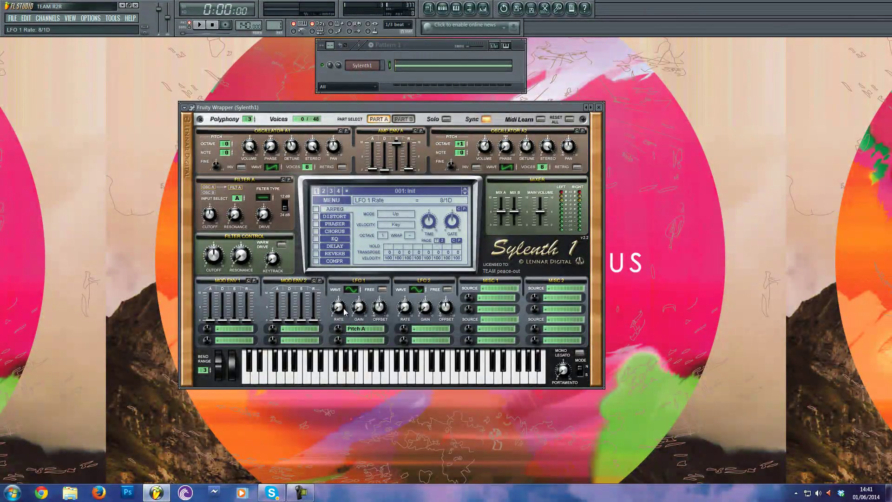
# - Set LFO 1's rate to 1/16 and its Pitch A modulation amount to 10
pyautogui.moveTo(345, 311); pyautogui.dragTo(347, 258)
pyautogui.moveTo(343, 307); pyautogui.dragTo(343, 300)
pyautogui.moveTo(363, 311); pyautogui.dragTo(340, 179)
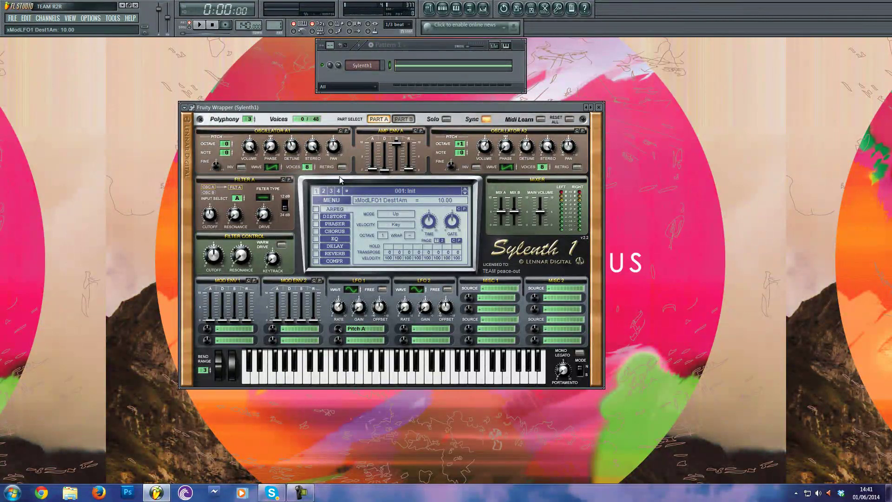
# - Set the project tempo to 128 BPM and turn LFO 1's gain down to 0 while testing playback
pyautogui.moveTo(251, 26); pyautogui.dragTo(241, 47)
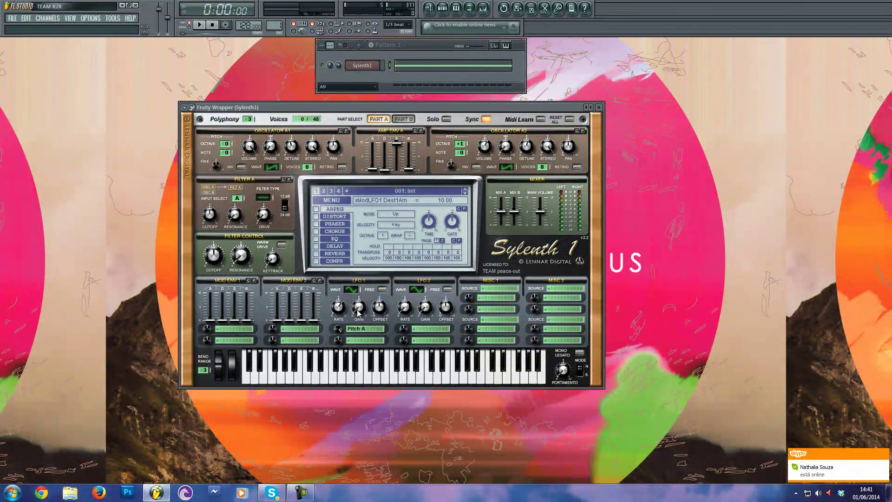
pyautogui.press('space')
pyautogui.moveTo(357, 309); pyautogui.dragTo(355, 440)
pyautogui.press('space')
# - Set Sylenth1's pitch bend range to 24
pyautogui.moveTo(206, 370); pyautogui.dragTo(216, 385)
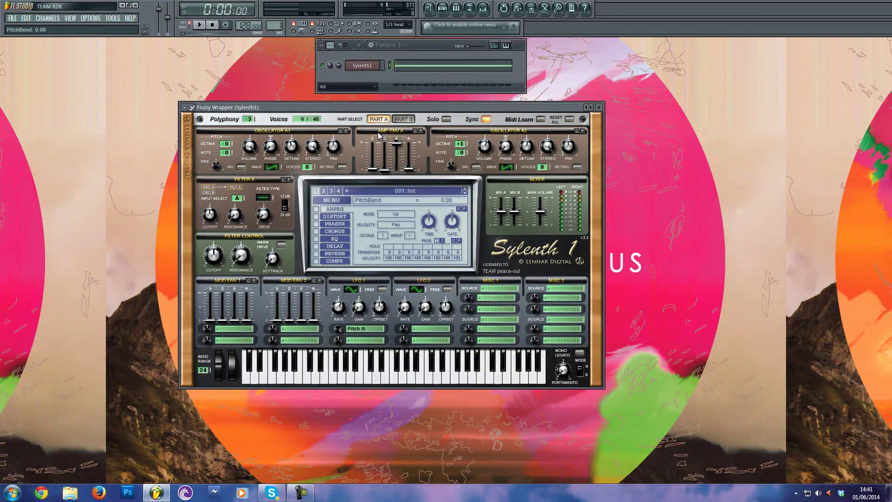
# - Place Pattern 1 repeatedly on playlist Track 1 from bar 1 through bar 16 and select that time range
pyautogui.click(429, 8)
pyautogui.click(83, 86)
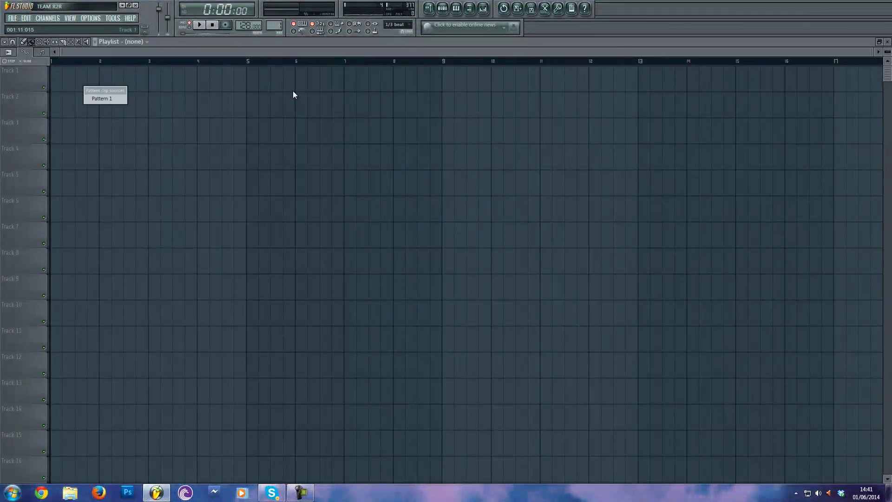
pyautogui.click(118, 95)
pyautogui.moveTo(76, 84)
pyautogui.mouseDown()
pyautogui.moveTo(454, 85)
pyautogui.moveTo(720, 98)
pyautogui.moveTo(809, 112)
pyautogui.moveTo(640, 72)
pyautogui.mouseUp()
pyautogui.moveTo(724, 61); pyautogui.dragTo(52, 59)
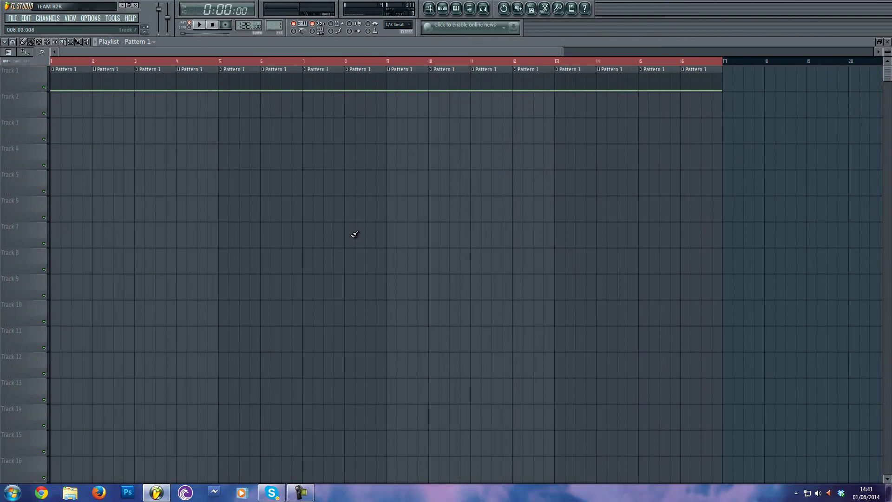
# - Return to Sylenth1, touch its pitch bend wheel and create an automation clip for it as the last tweaked parameter
pyautogui.press('F5')
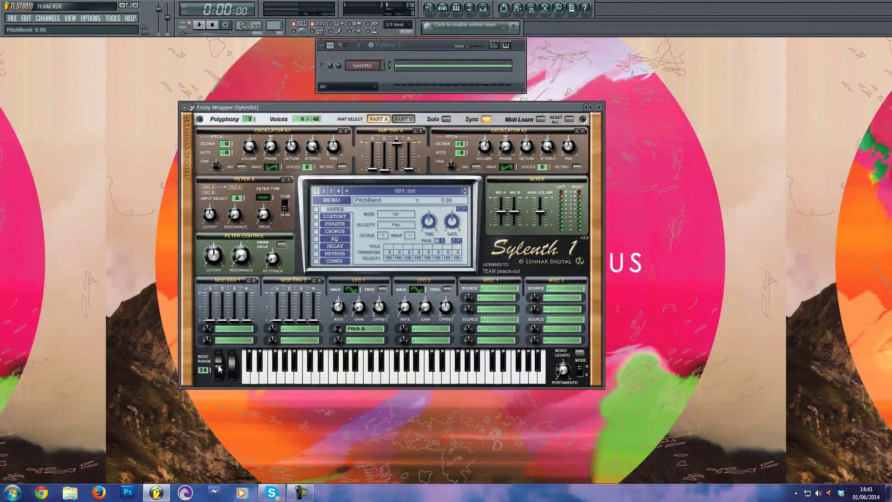
pyautogui.moveTo(218, 365); pyautogui.dragTo(218, 363)
pyautogui.click(113, 18)
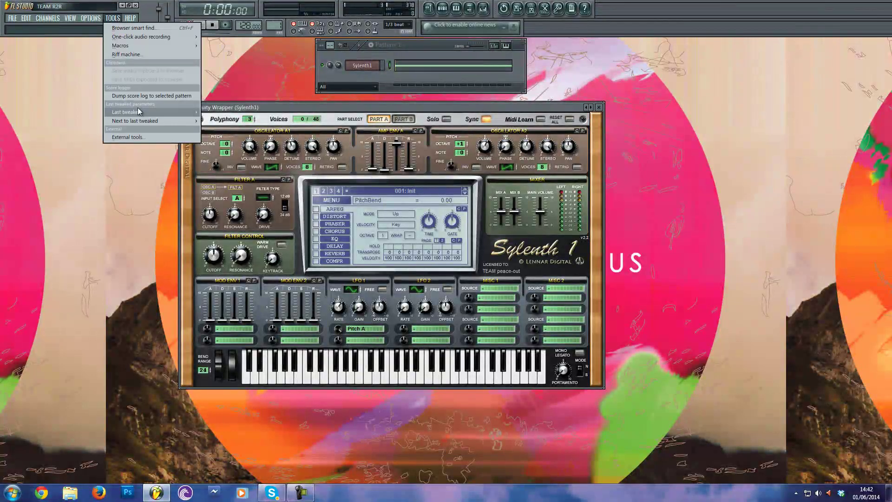
pyautogui.moveTo(139, 112)
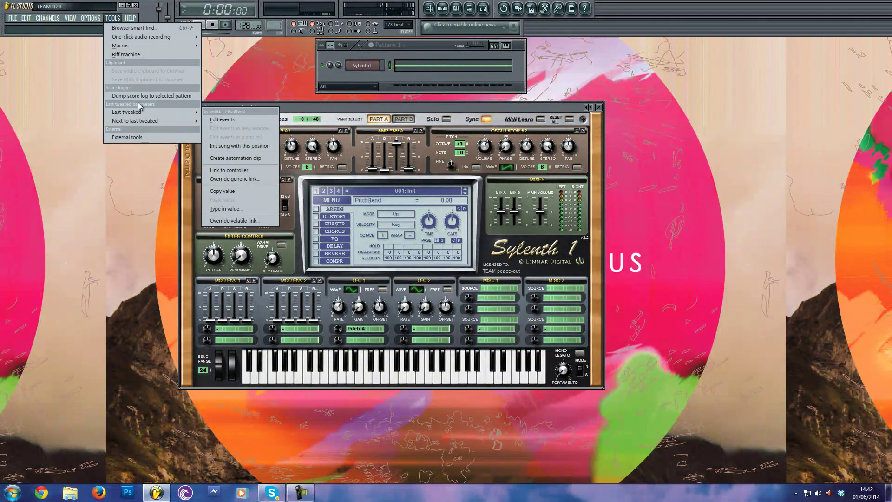
pyautogui.click(215, 158)
# - Raise the end point of the PitchBend automation clip so the pitch climbs steadily across the 16 bars
pyautogui.click(430, 10)
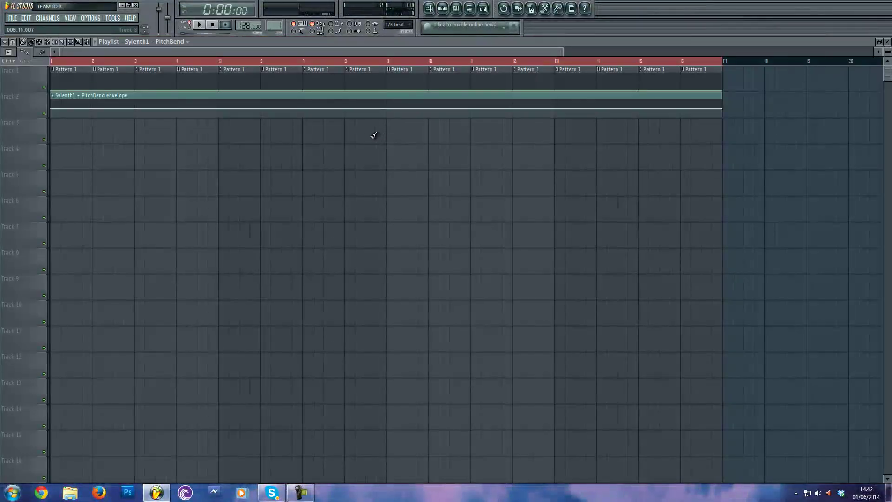
pyautogui.scroll(-2, 375, 135)
pyautogui.moveTo(495, 110); pyautogui.dragTo(496, 92)
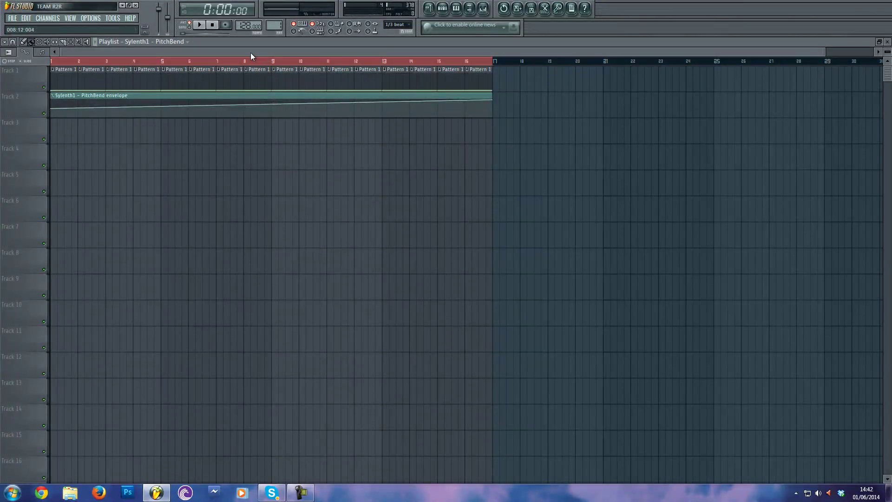
# - Create an automation clip for Sylenth1's LFO 1 gain, keeping the gain at 0
pyautogui.press('F5')
pyautogui.moveTo(360, 308); pyautogui.dragTo(362, 293)
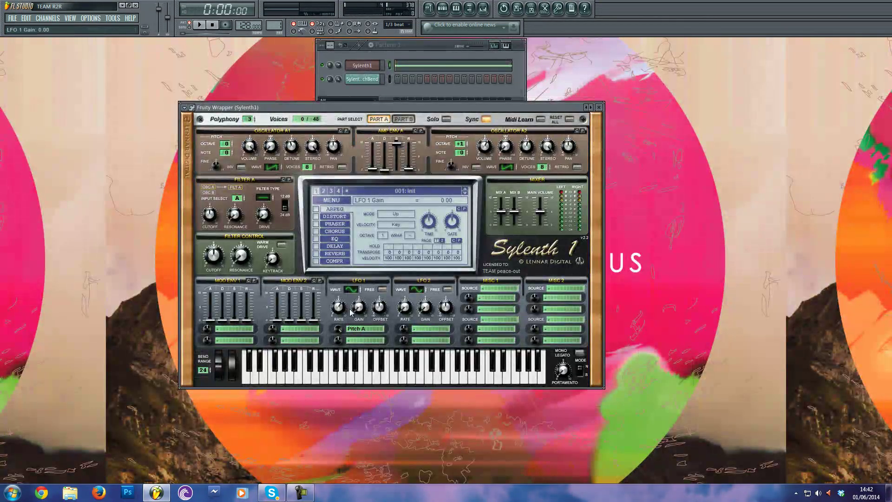
pyautogui.click(113, 18)
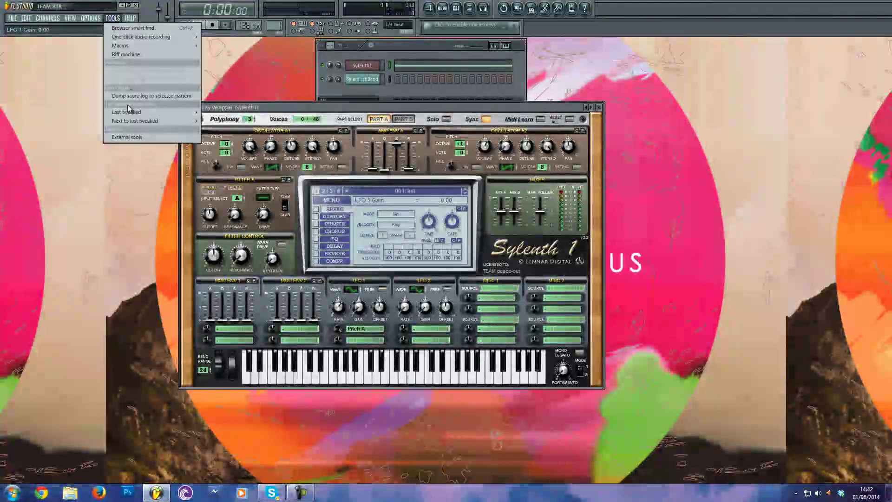
pyautogui.moveTo(149, 113)
pyautogui.click(258, 162)
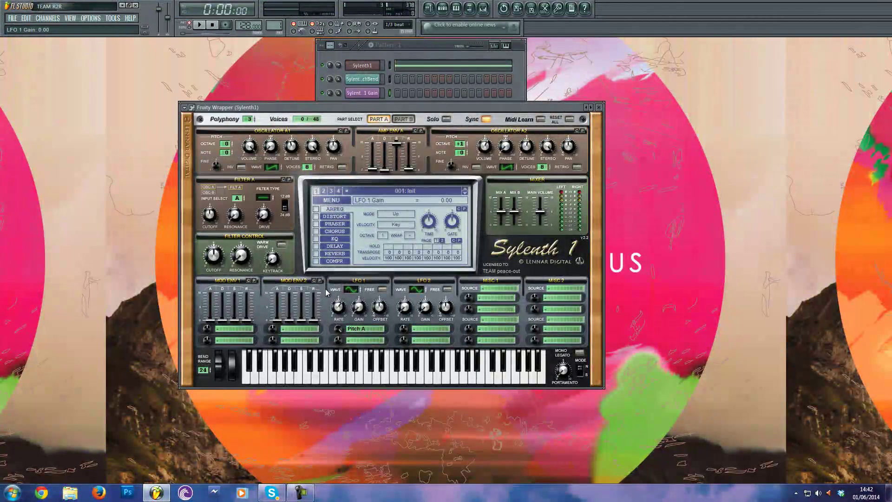
# - Create an automation clip for Sylenth1's LFO 1 rate
pyautogui.click(113, 18)
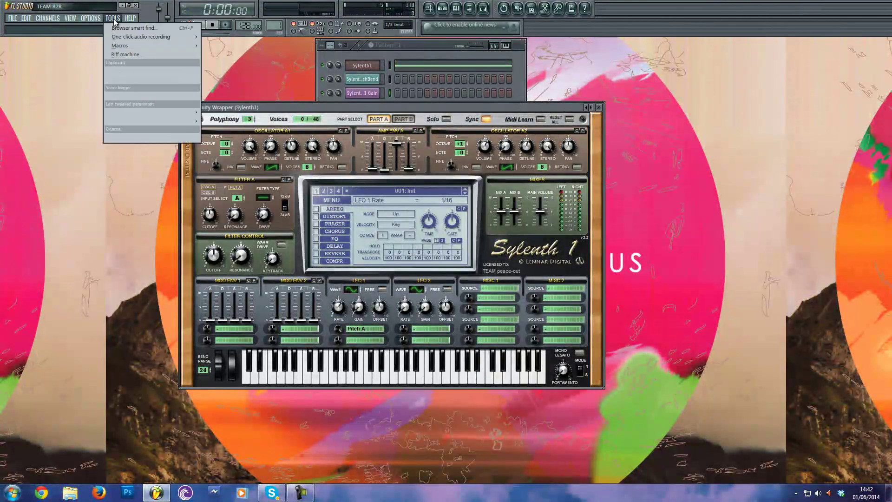
pyautogui.moveTo(148, 112)
pyautogui.click(239, 159)
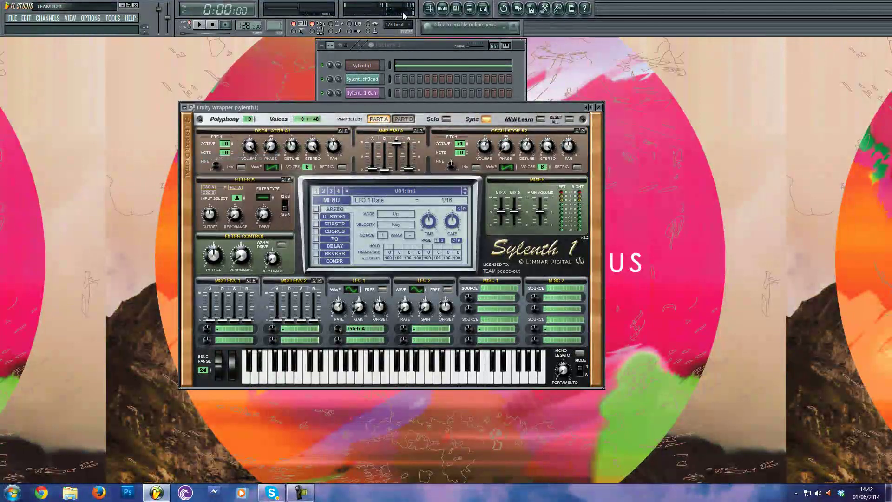
# - Open Fruity Reeverb on mixer Insert 1 and create automation clips for its Dry, Reverb and Decay controls
pyautogui.click(428, 8)
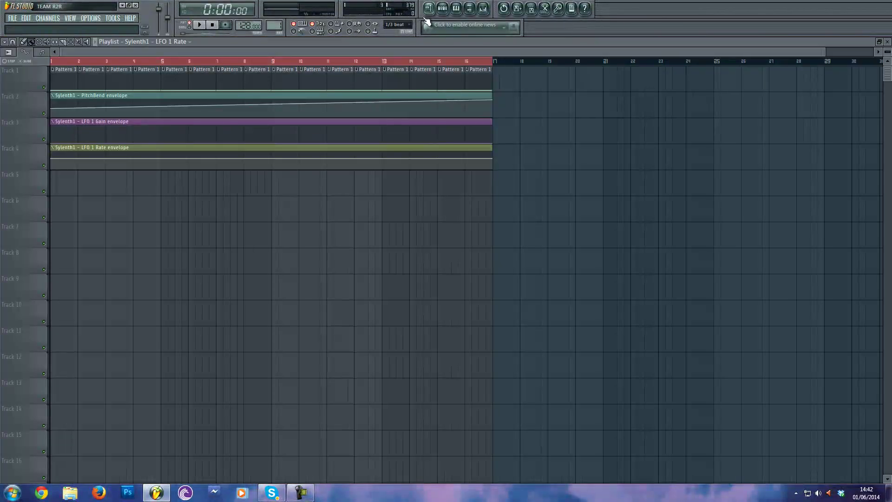
pyautogui.click(483, 10)
pyautogui.click(693, 256)
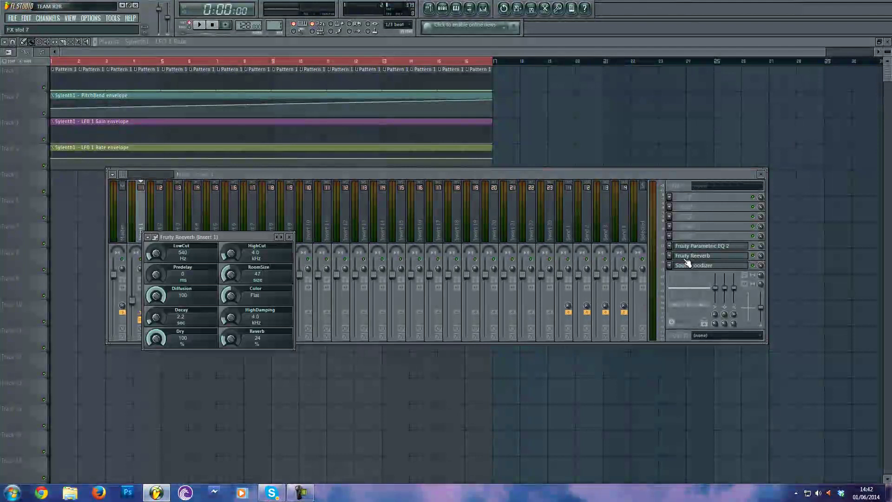
pyautogui.rightClick(156, 339)
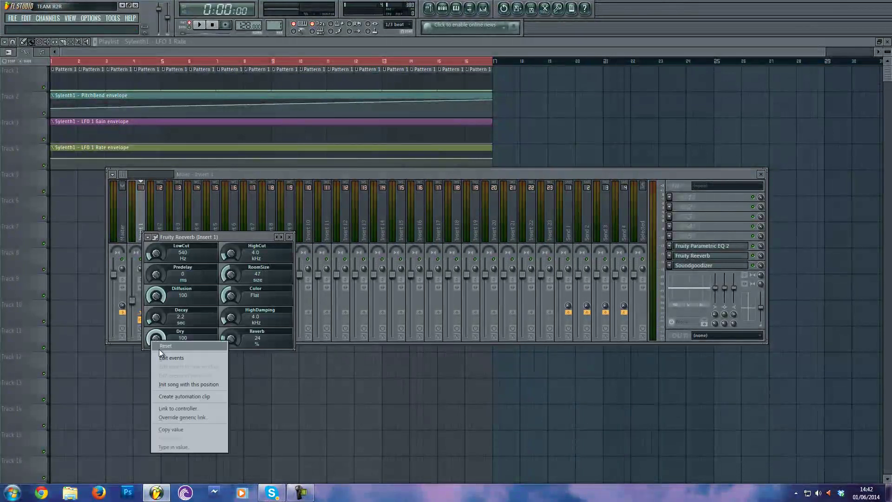
pyautogui.click(185, 395)
pyautogui.rightClick(230, 337)
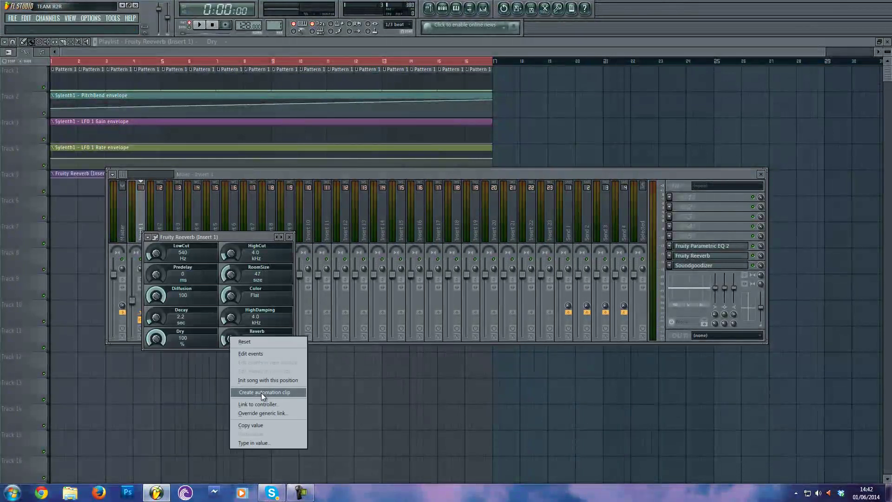
pyautogui.click(261, 392)
pyautogui.rightClick(158, 321)
pyautogui.click(188, 375)
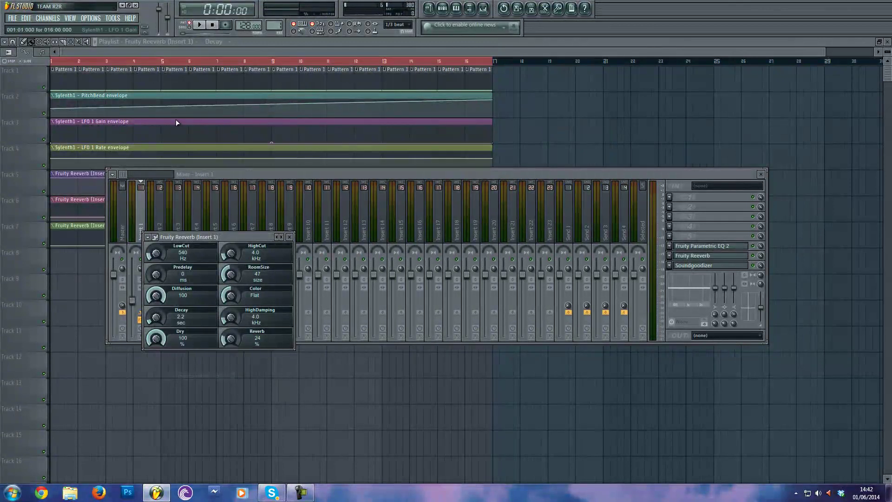
# - Add a point at bar 13 of the LFO 1 Gain automation and step the gain up to about 5% from there
pyautogui.click(173, 53)
pyautogui.scroll(1, 29, 103)
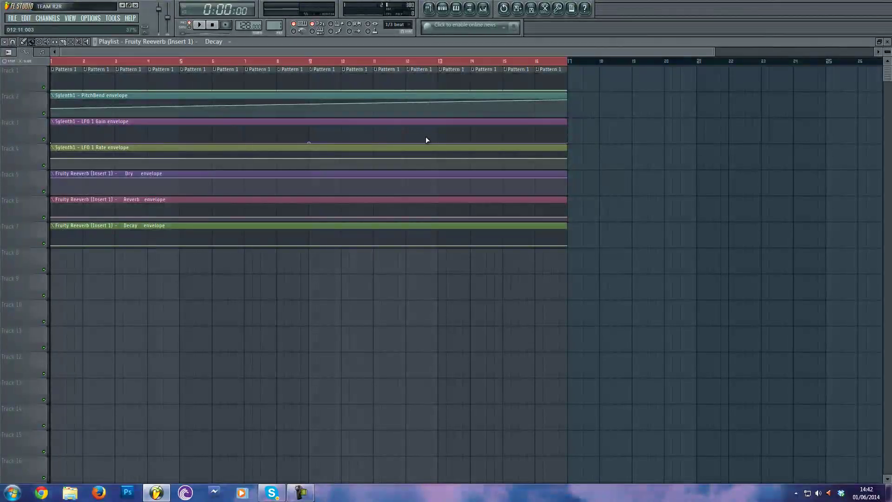
pyautogui.rightClick(438, 143)
pyautogui.scroll(4, 441, 144)
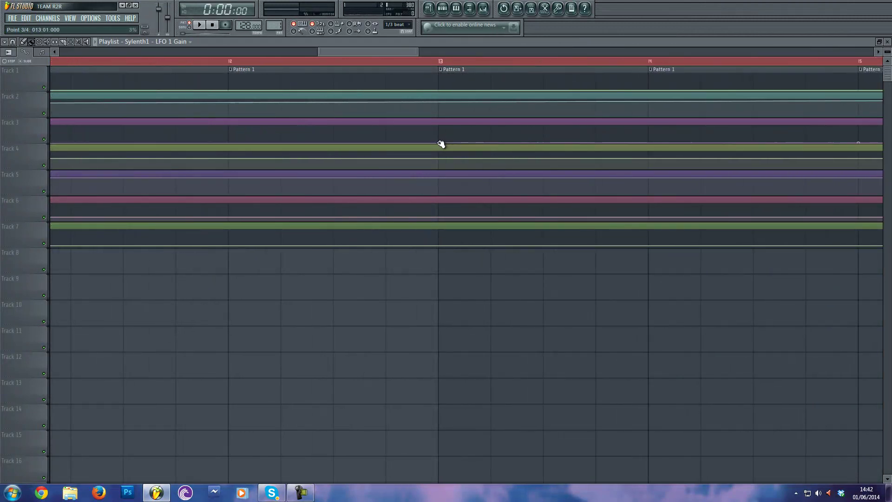
pyautogui.scroll(-3, 570, 149)
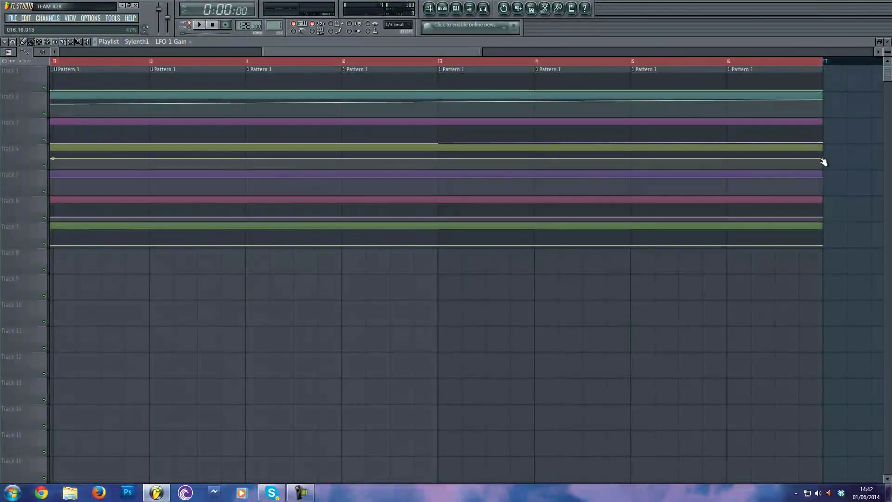
# - Hold the LFO 1 Rate automation at its copied end value until a new bar 13 point, and slope it upward to the end
pyautogui.rightClick(822, 159)
pyautogui.click(837, 275)
pyautogui.rightClick(437, 160)
pyautogui.click(490, 291)
pyautogui.moveTo(824, 162); pyautogui.dragTo(826, 156)
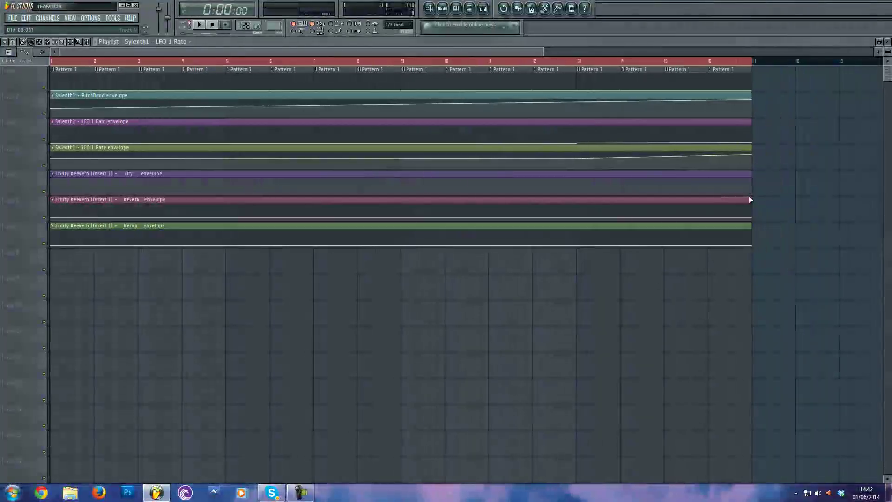
# - Add a bar 13 point to the Reeverb Dry automation, lower its end point and bend the falling segment slightly upward
pyautogui.rightClick(576, 174)
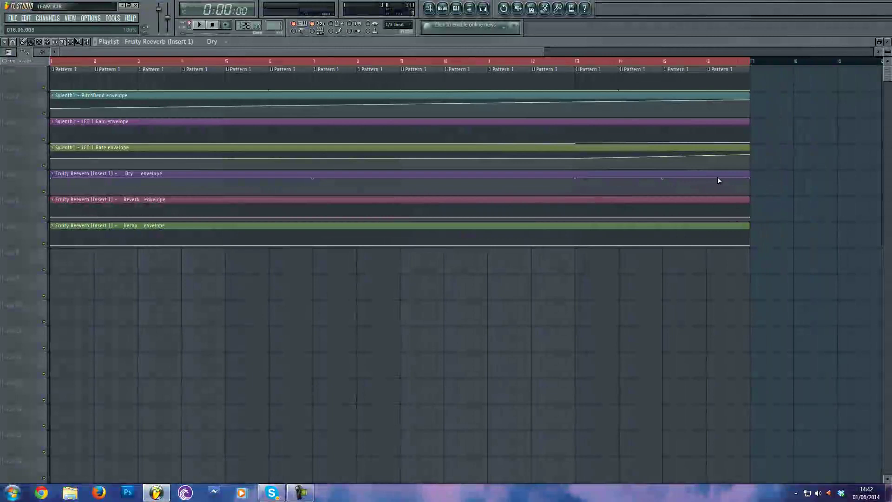
pyautogui.moveTo(747, 177); pyautogui.dragTo(751, 194)
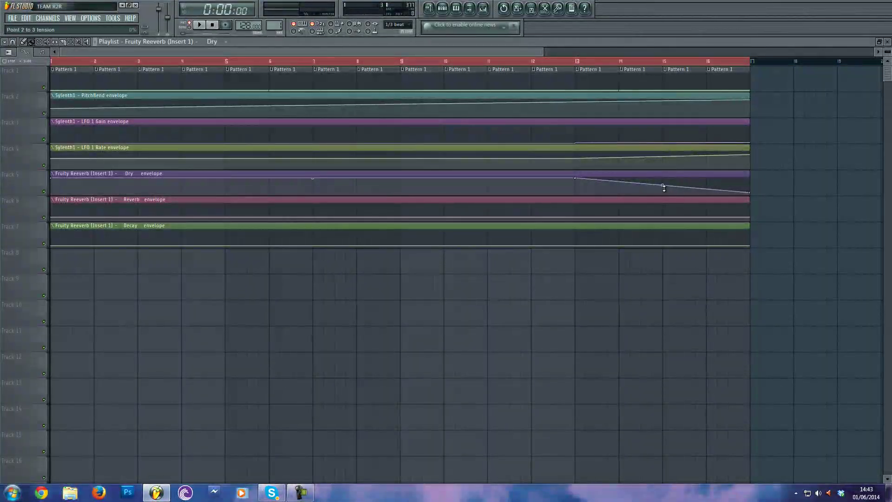
pyautogui.moveTo(664, 188); pyautogui.dragTo(664, 183)
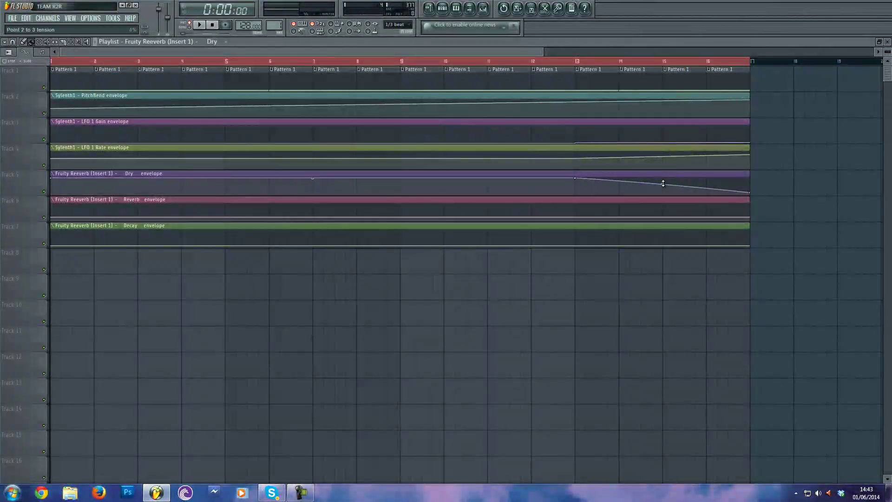
# - Add a bar 13 point to the Reeverb Reverb automation, paste the clip's end value into it and raise the end point in a curve
pyautogui.rightClick(575, 217)
pyautogui.rightClick(752, 218)
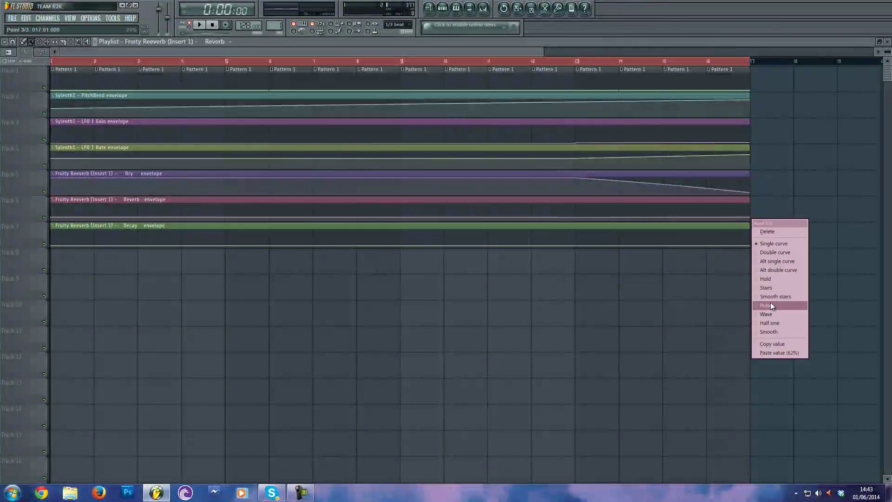
pyautogui.click(781, 344)
pyautogui.rightClick(575, 218)
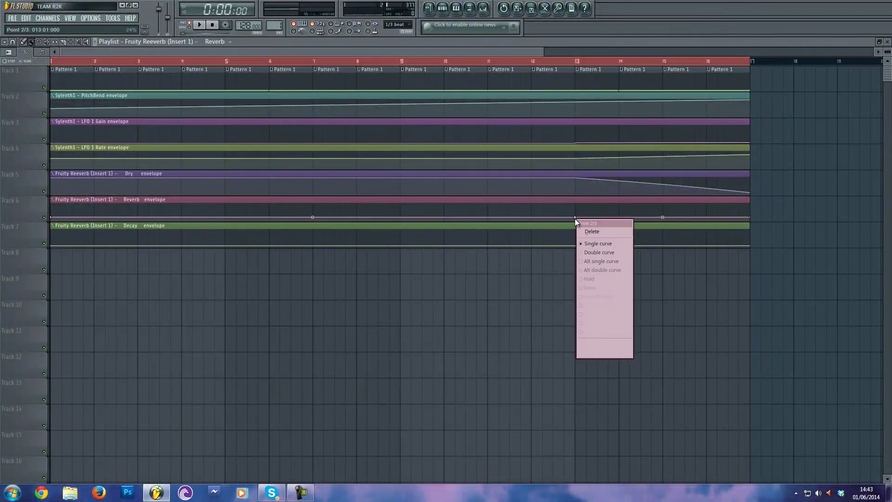
pyautogui.click(605, 353)
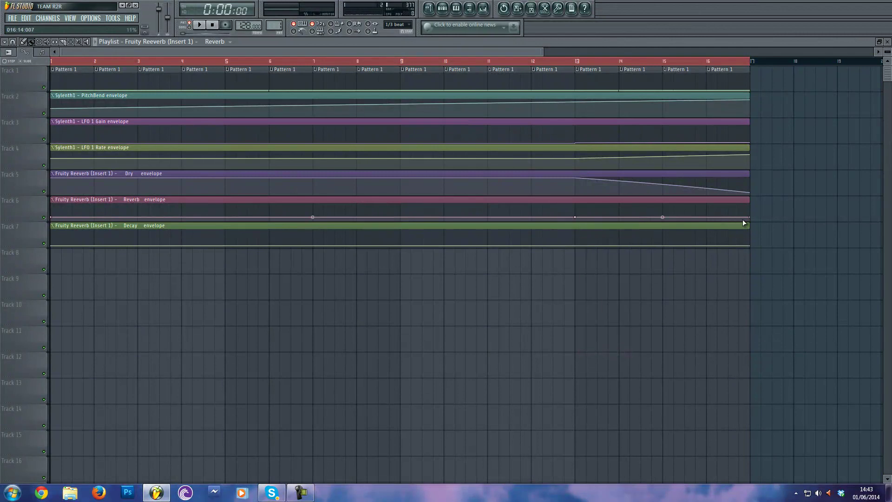
pyautogui.moveTo(749, 217); pyautogui.dragTo(751, 208)
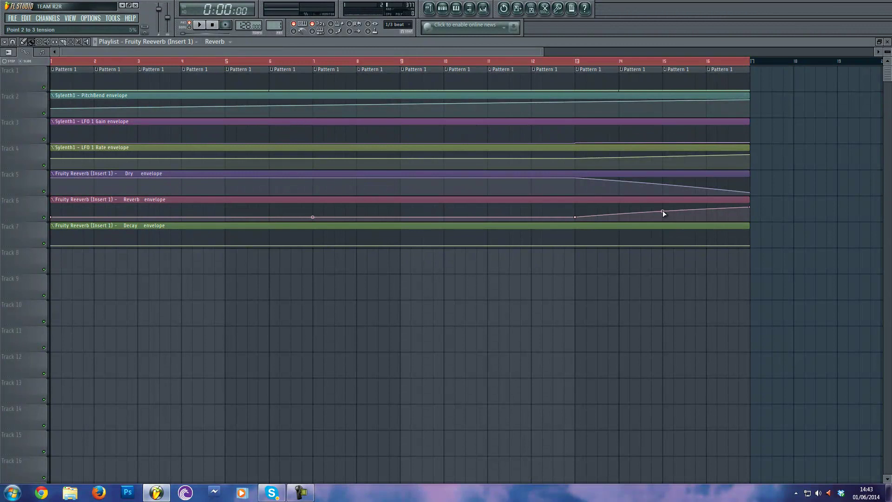
# - Add a bar 13 point to the Reeverb Decay automation, paste the clip's end value into it and raise the end point
pyautogui.rightClick(747, 246)
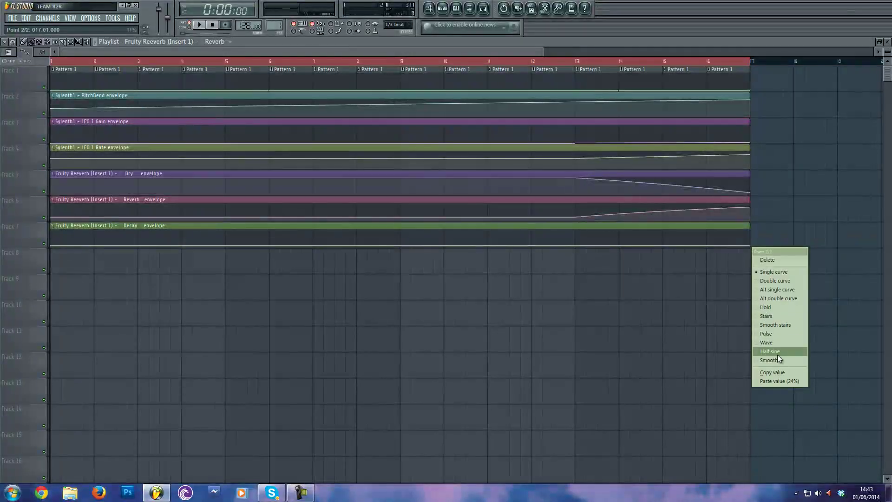
pyautogui.click(781, 373)
pyautogui.click(574, 245)
pyautogui.rightClick(574, 246)
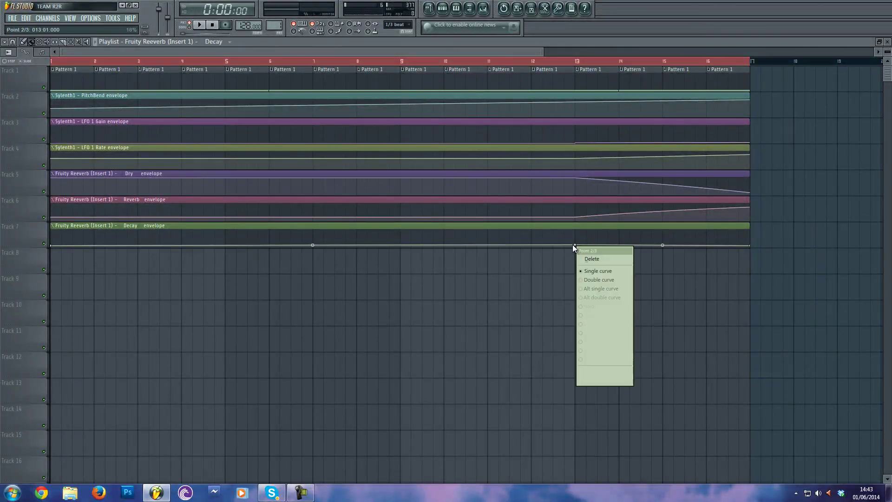
pyautogui.click(604, 380)
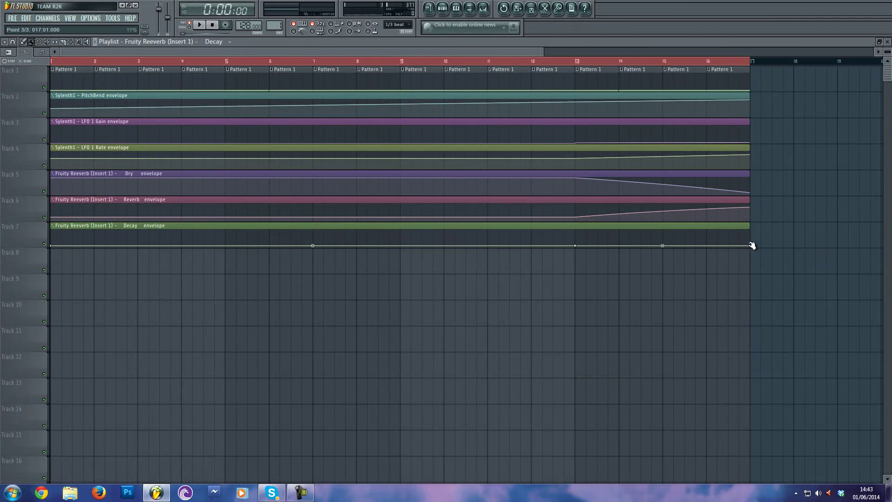
pyautogui.moveTo(752, 246); pyautogui.dragTo(753, 239)
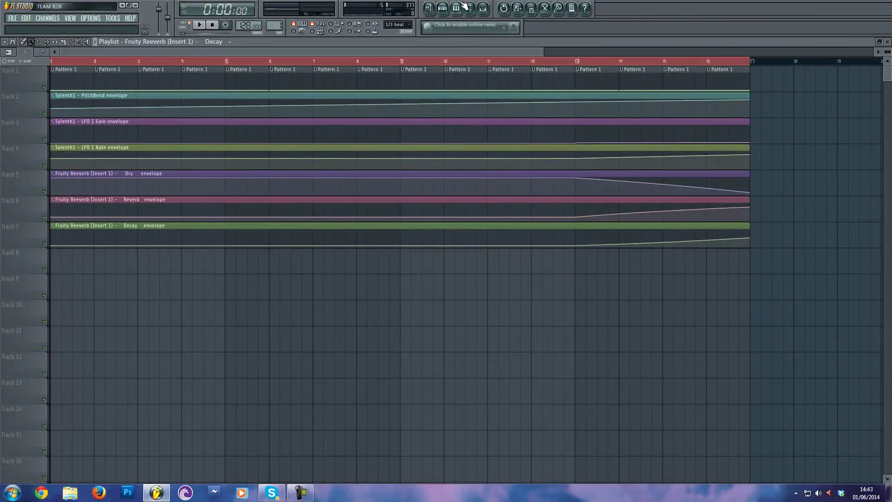
# - Play the arrangement from the start in song mode with the playlist snap set to Beat, and stop after the riser ends
pyautogui.click(483, 8)
pyautogui.press('F9')
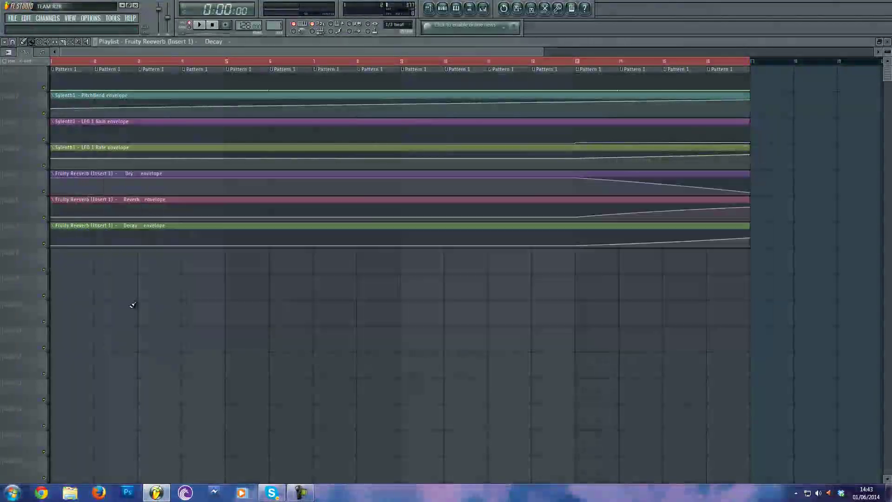
pyautogui.click(189, 27)
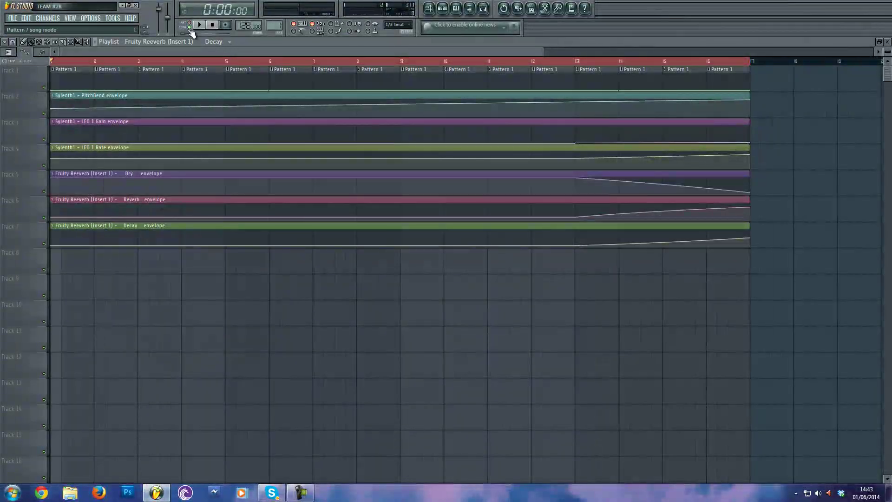
pyautogui.press('space')
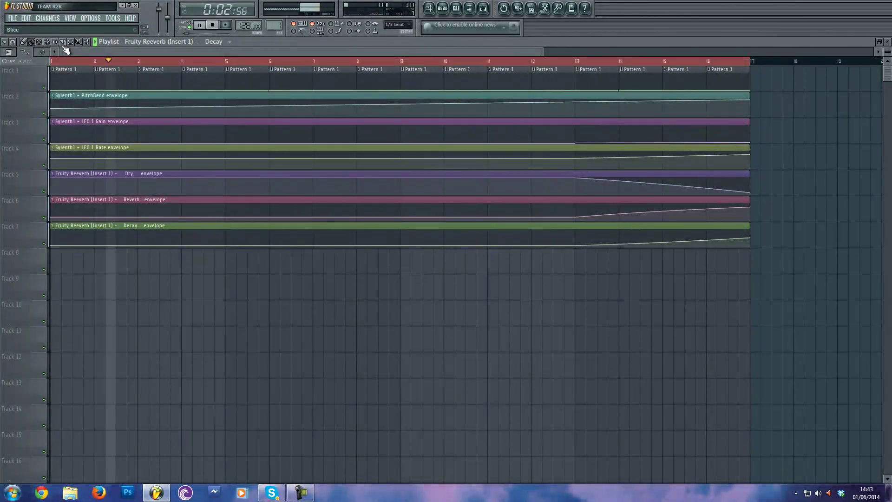
pyautogui.click(13, 41)
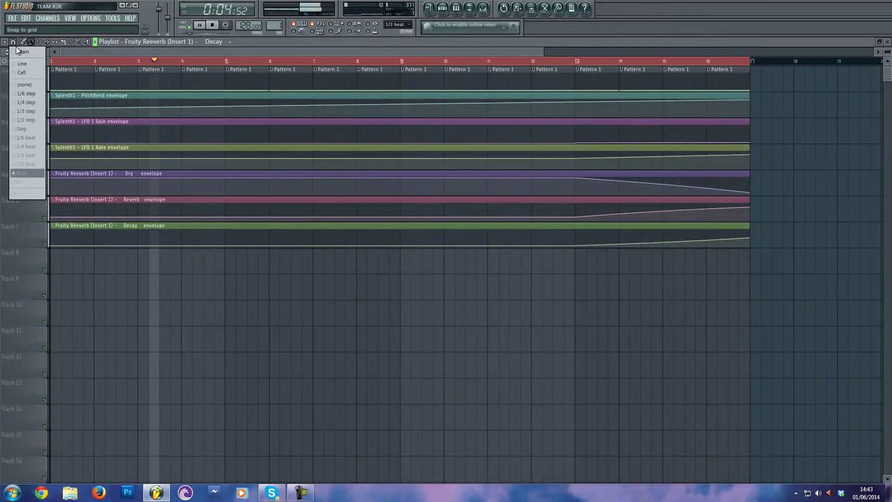
pyautogui.click(23, 173)
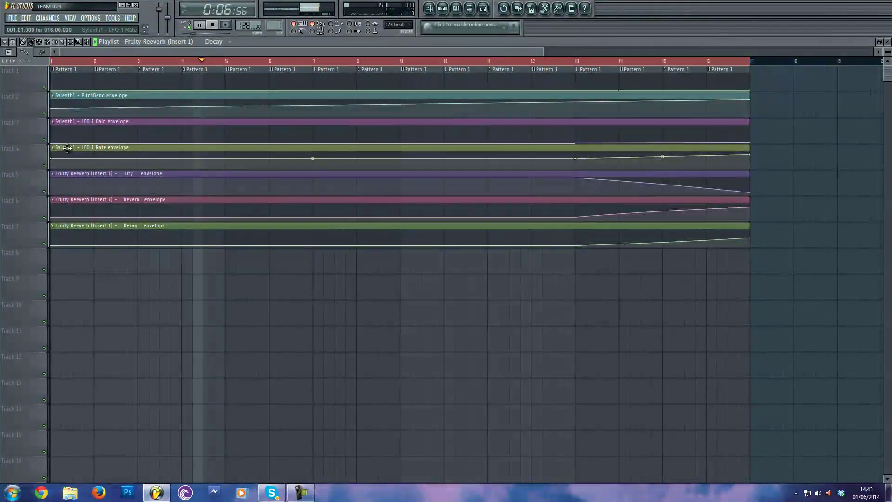
pyautogui.scroll(-3, 68, 149)
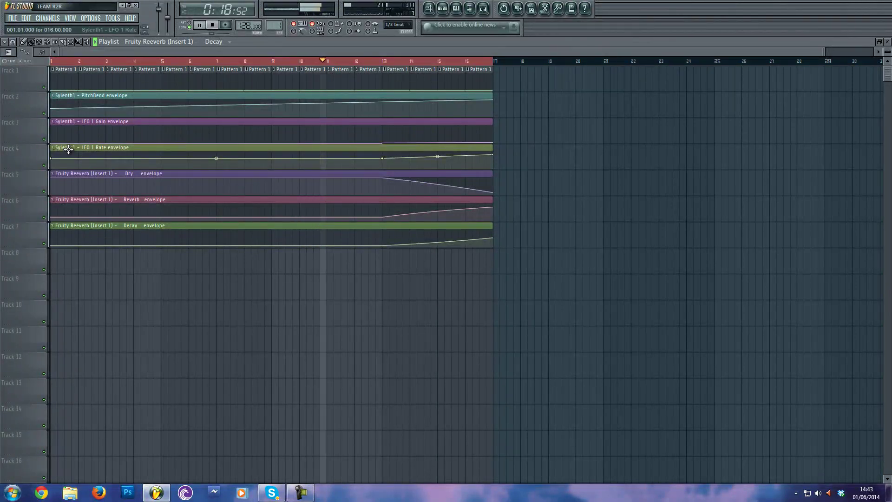
pyautogui.click(386, 143)
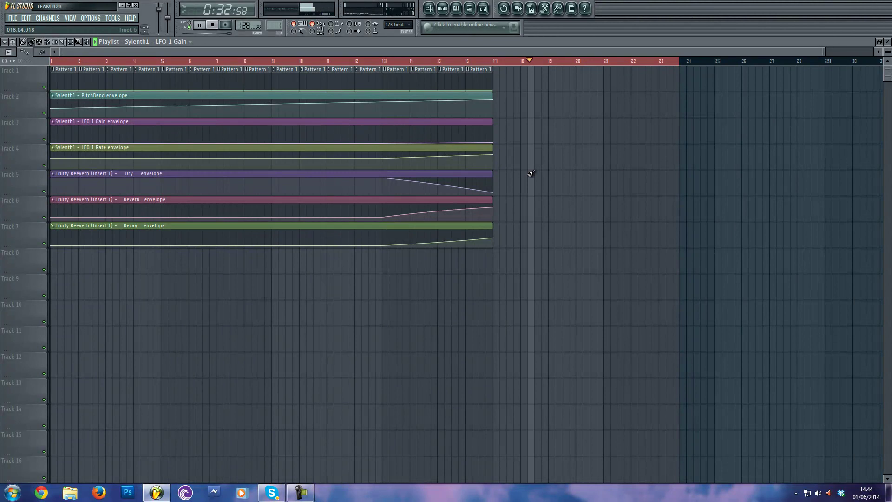
pyautogui.press('space')
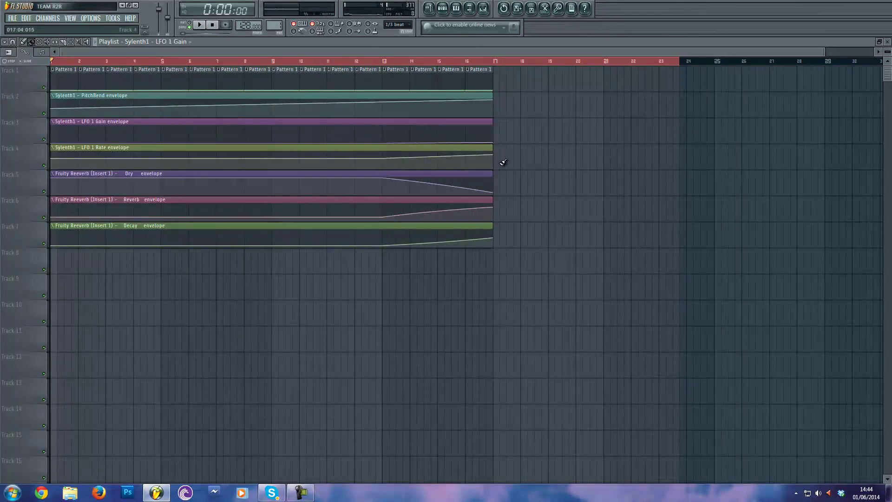
# - Raise the end points of the Reeverb Dry and LFO 1 Gain automations while auditioning from just before bar 13
pyautogui.moveTo(496, 193); pyautogui.dragTo(495, 185)
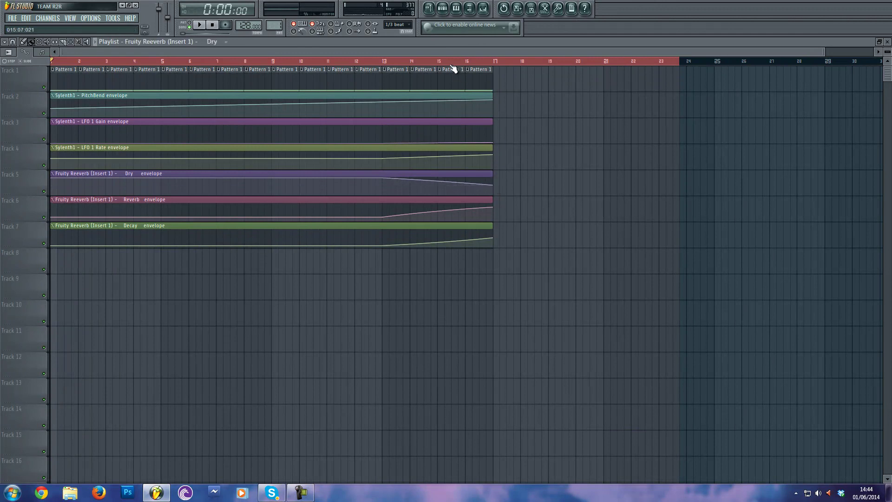
pyautogui.click(378, 61)
pyautogui.press('space')
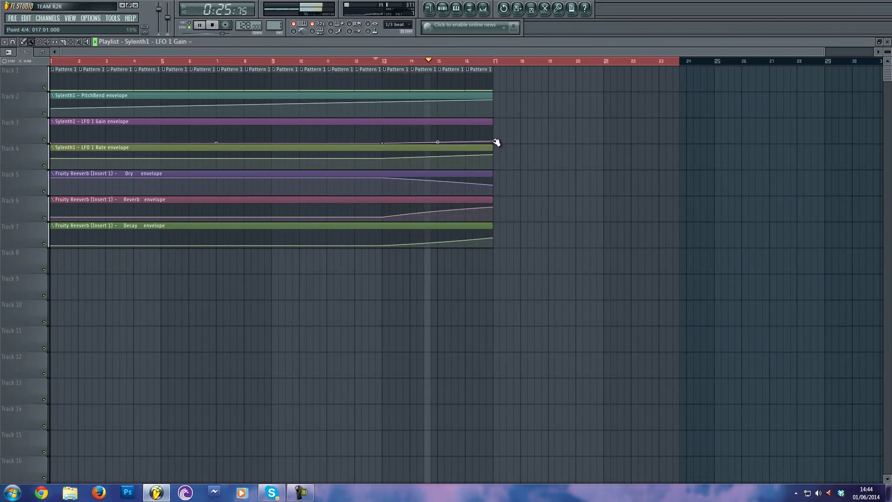
pyautogui.moveTo(497, 142); pyautogui.dragTo(495, 132)
pyautogui.press('space')
pyautogui.click(213, 25)
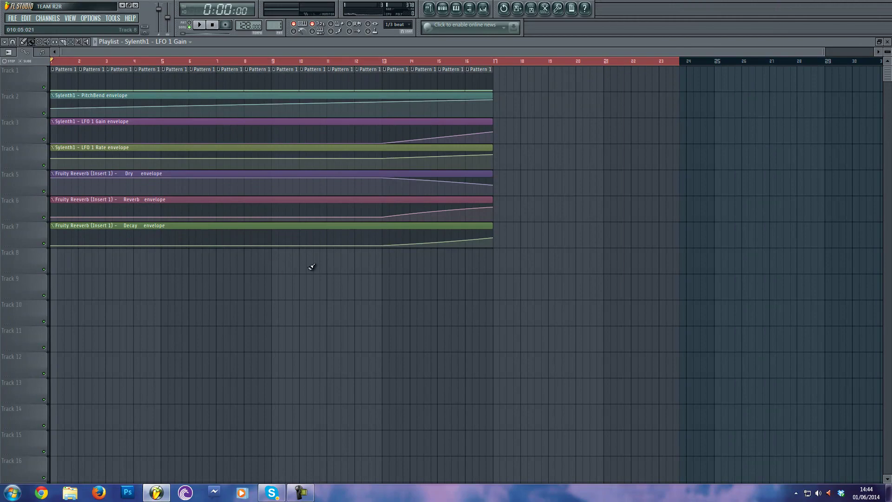
# - Set the waveform of Sylenth1's oscillator A2 to Noise, auditioning the sound between waveform changes
pyautogui.doubleClick(149, 83)
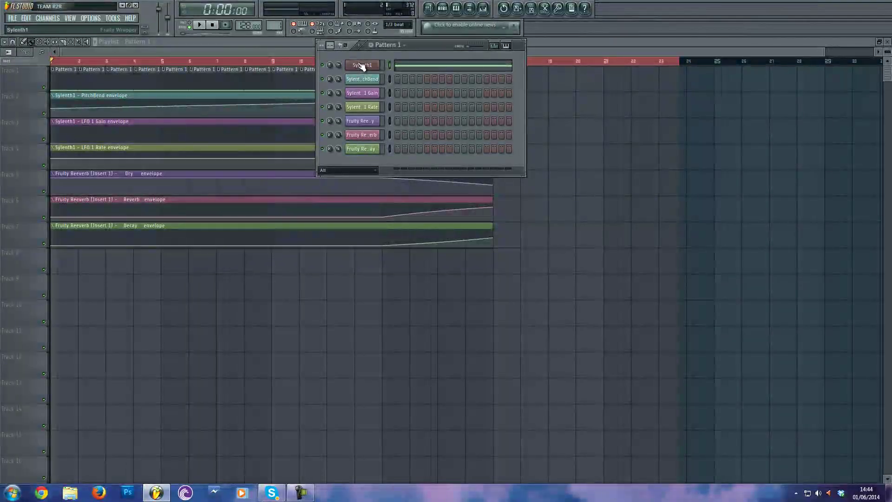
pyautogui.click(362, 65)
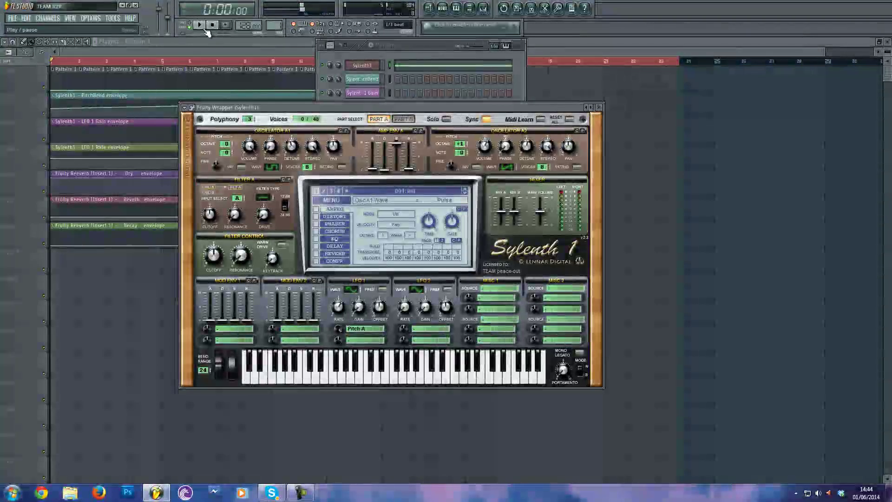
pyautogui.click(509, 166)
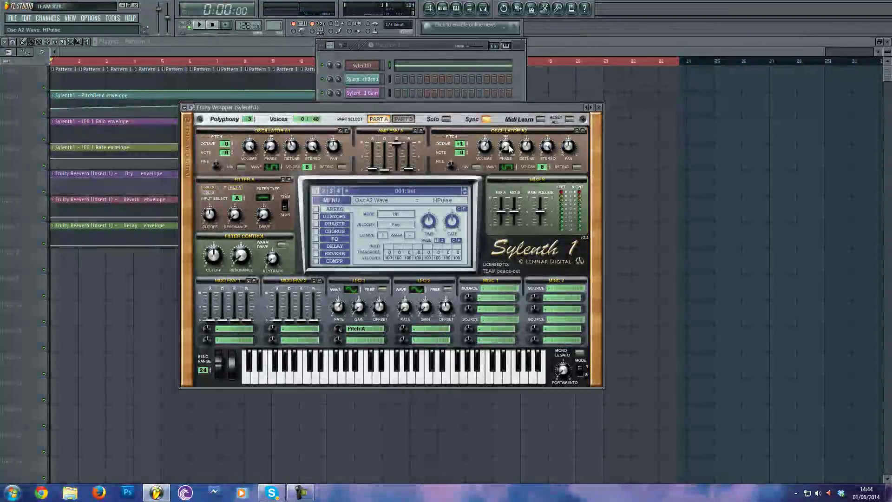
pyautogui.click(509, 168)
pyautogui.press('space')
pyautogui.press('space')
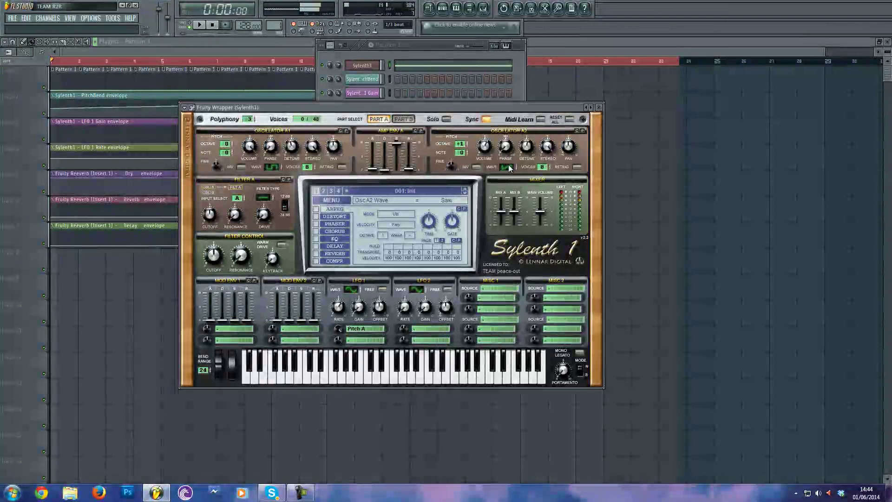
pyautogui.click(509, 168)
pyautogui.press('space')
pyautogui.click(509, 168)
# - Lower the volume of oscillator A2 to about 0.78 and audition the sound
pyautogui.press('space')
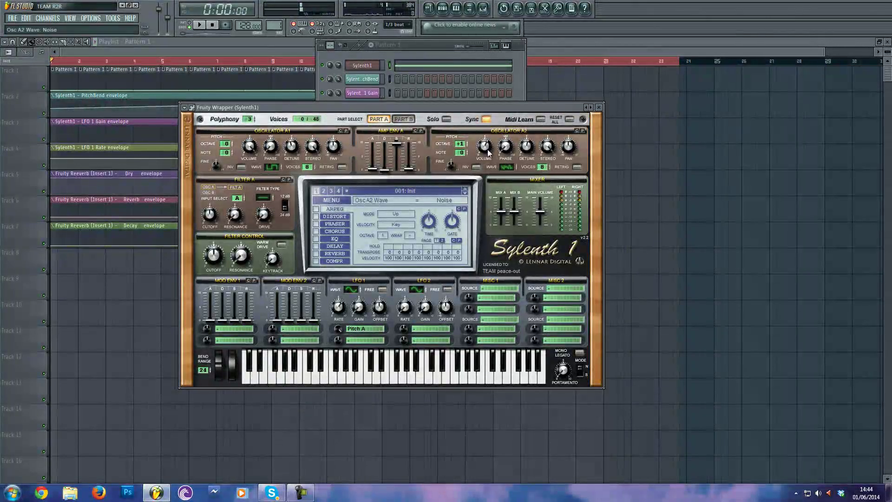
pyautogui.press('space')
pyautogui.moveTo(483, 150); pyautogui.dragTo(483, 171)
pyautogui.press('space')
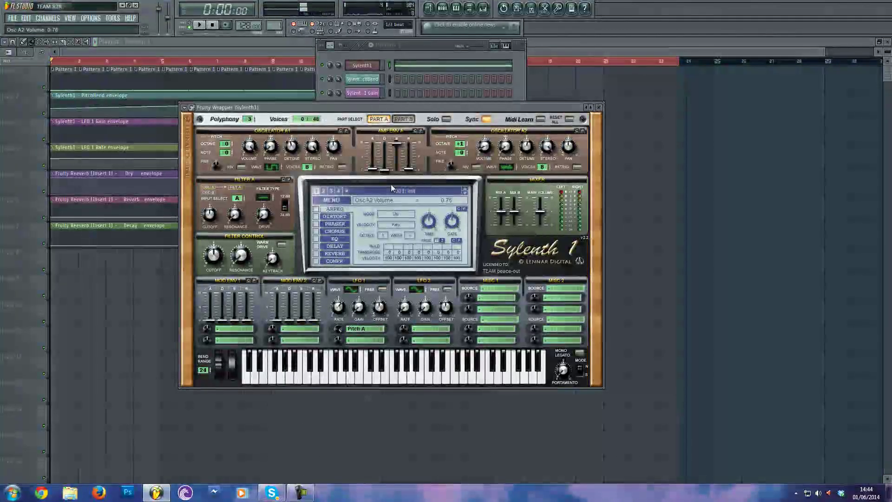
# - Load Fruity Filter into effect slot 5 of Insert 1 and set it to low pass instead of high pass with a low cutoff
pyautogui.click(486, 7)
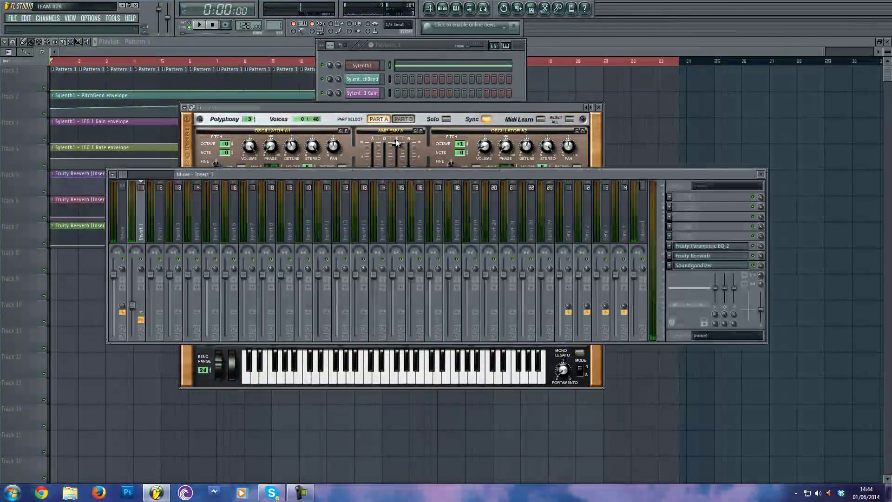
pyautogui.click(671, 237)
pyautogui.click(754, 231)
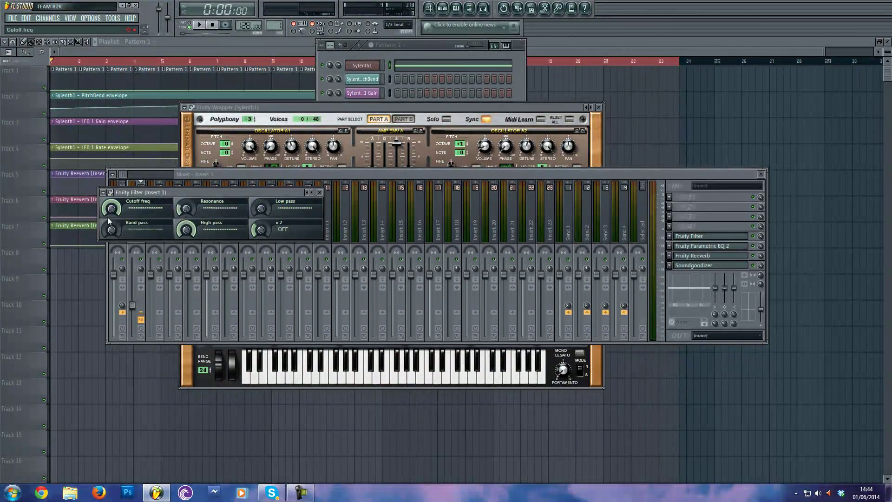
pyautogui.press('space')
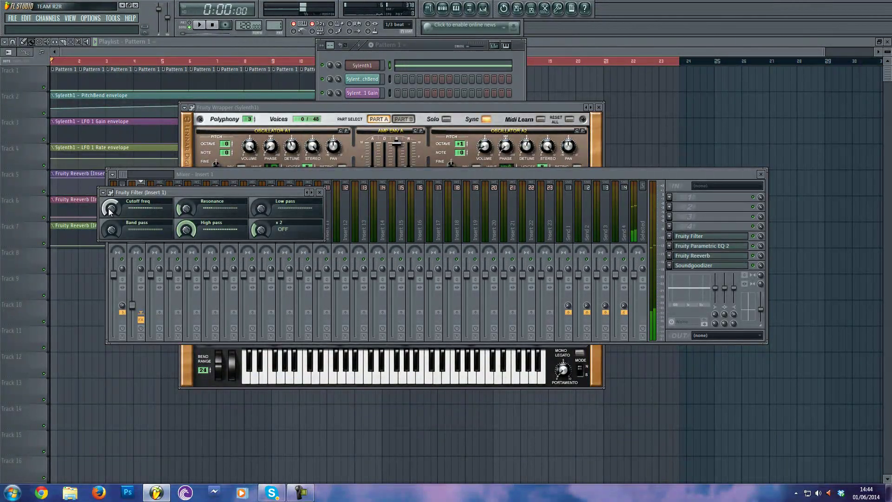
pyautogui.press('space')
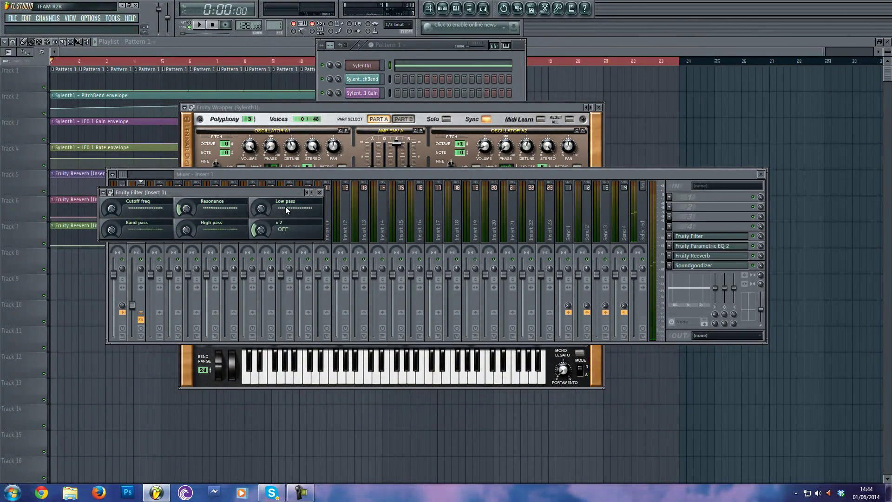
pyautogui.rightClick(115, 212)
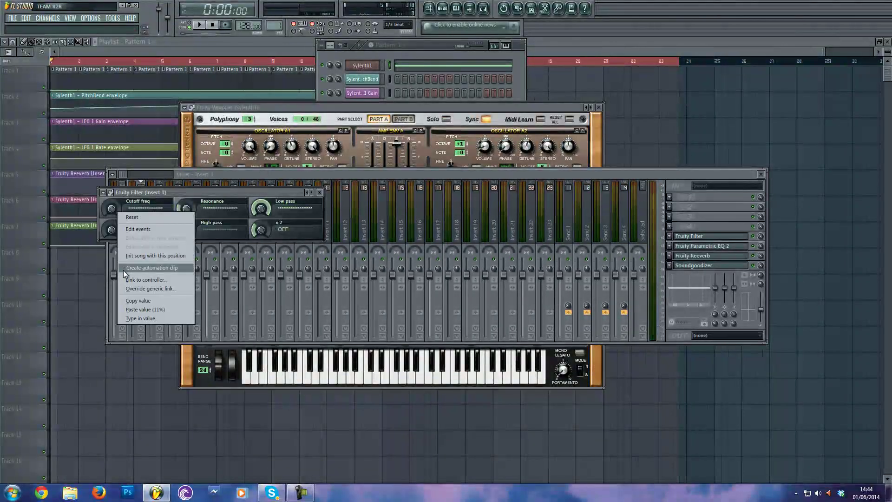
pyautogui.click(122, 217)
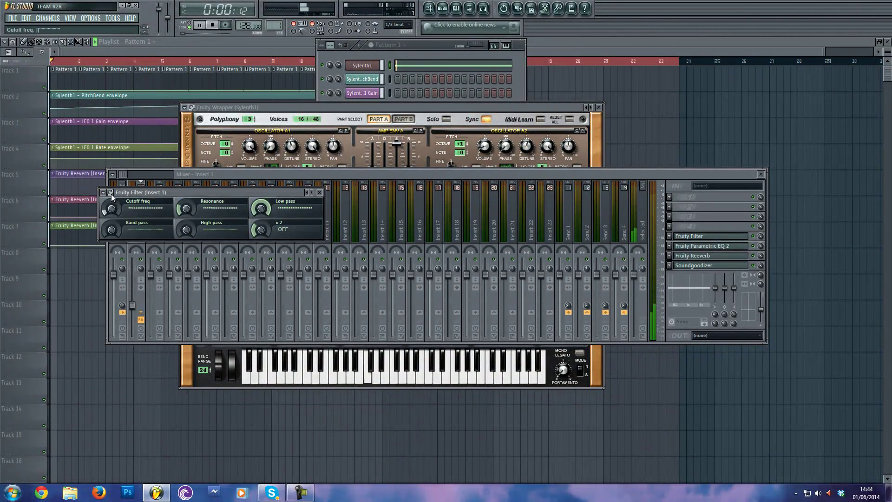
# - Create an automation clip for the Fruity Filter cutoff and shape it to rise steadily to a point at bar 17
pyautogui.rightClick(112, 206)
pyautogui.click(138, 271)
pyautogui.press('Escape')
pyautogui.press('Escape')
pyautogui.press('Escape')
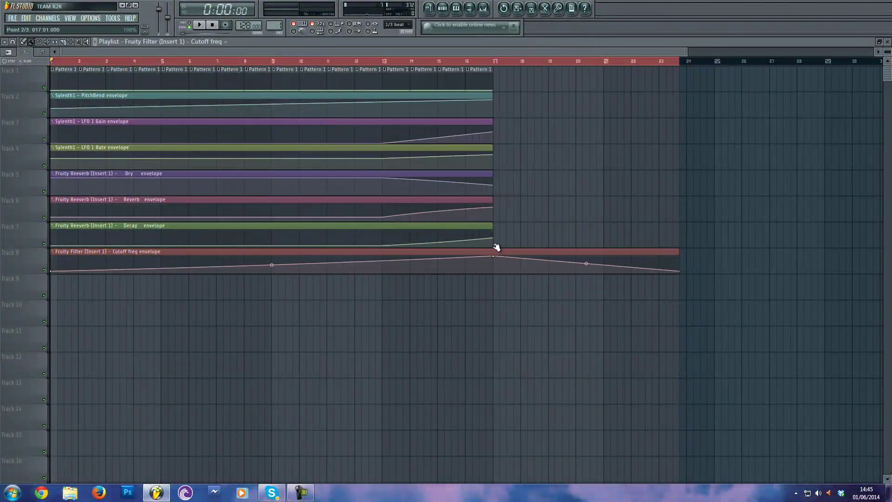
# - Raise the volume of Sylenth1's oscillator A2 to about 1.43 while auditioning the riser through to its end
pyautogui.press('space')
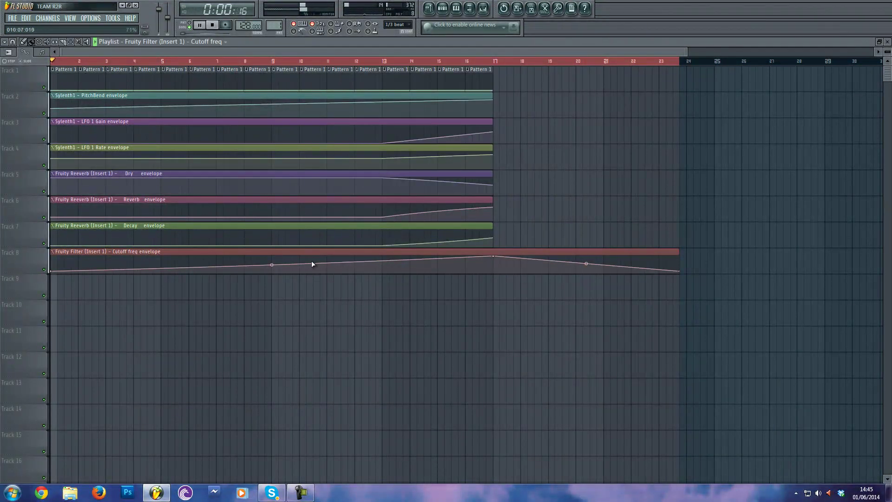
pyautogui.moveTo(207, 65); pyautogui.dragTo(393, 65)
pyautogui.press('F5')
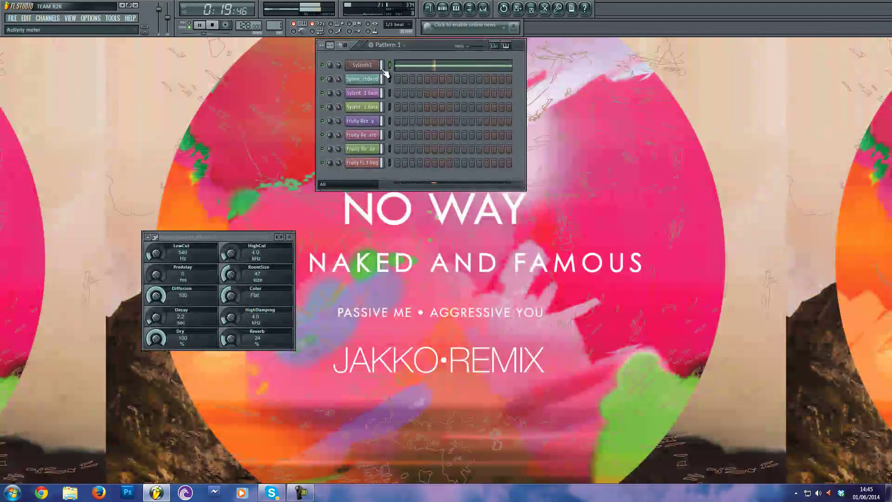
pyautogui.click(374, 65)
pyautogui.moveTo(484, 146); pyautogui.dragTo(488, 138)
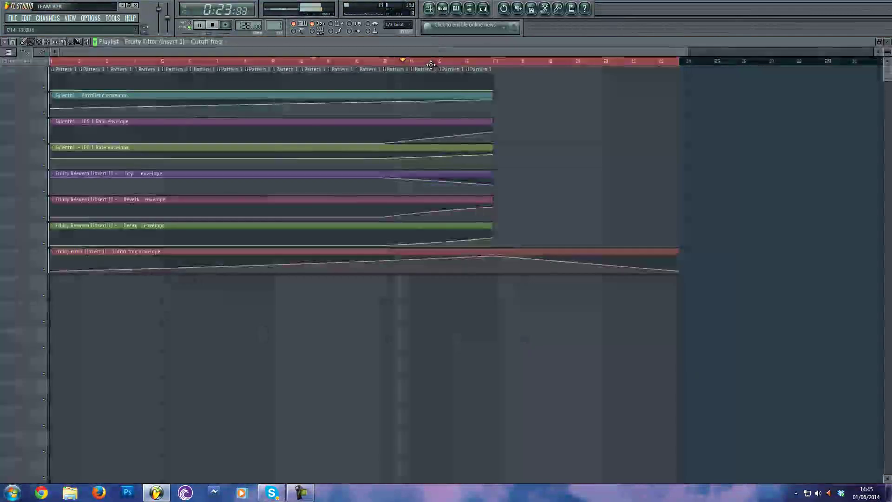
pyautogui.press('F5')
pyautogui.click(474, 61)
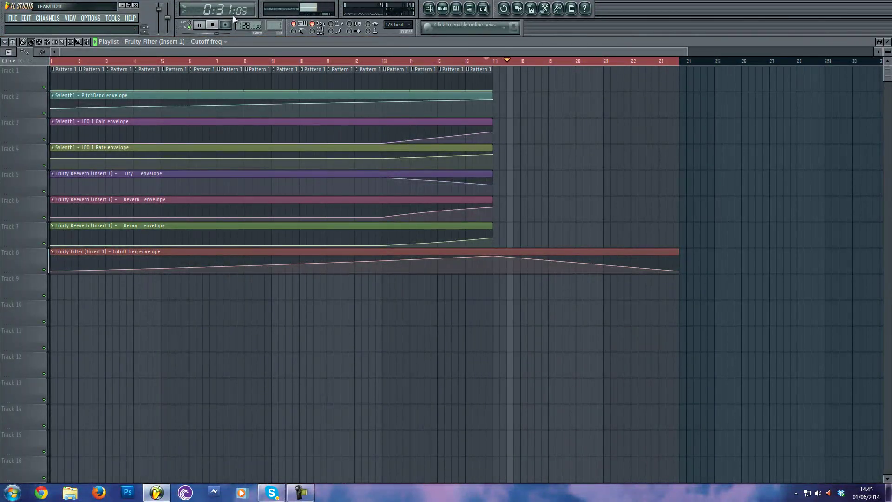
pyautogui.click(217, 29)
# - Turn on the chorus effect in Sylenth1 and close the synth window
pyautogui.press('F5')
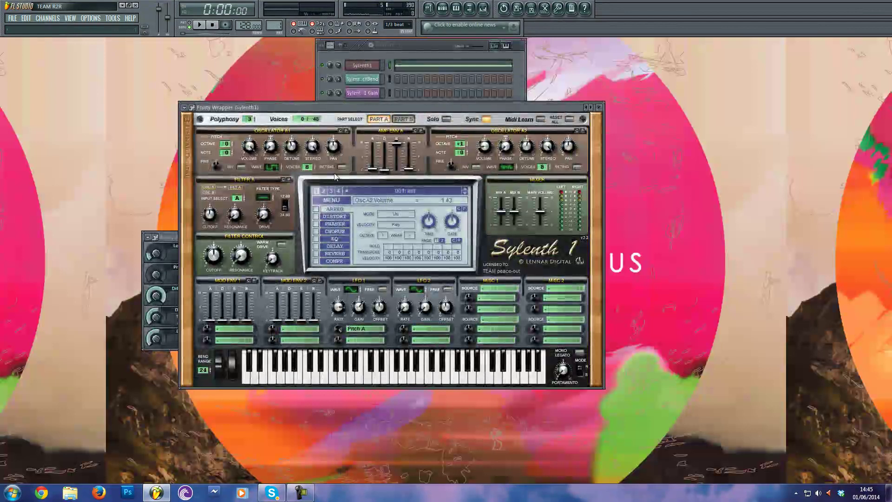
pyautogui.click(316, 232)
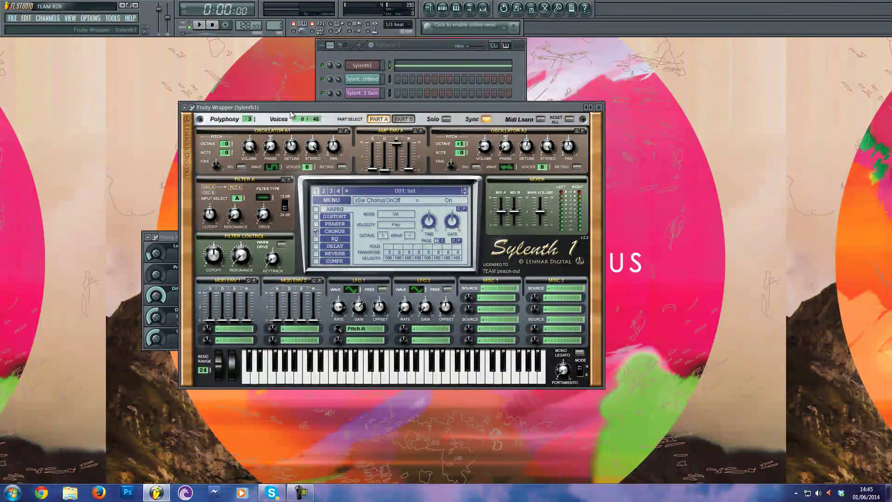
pyautogui.press('Escape')
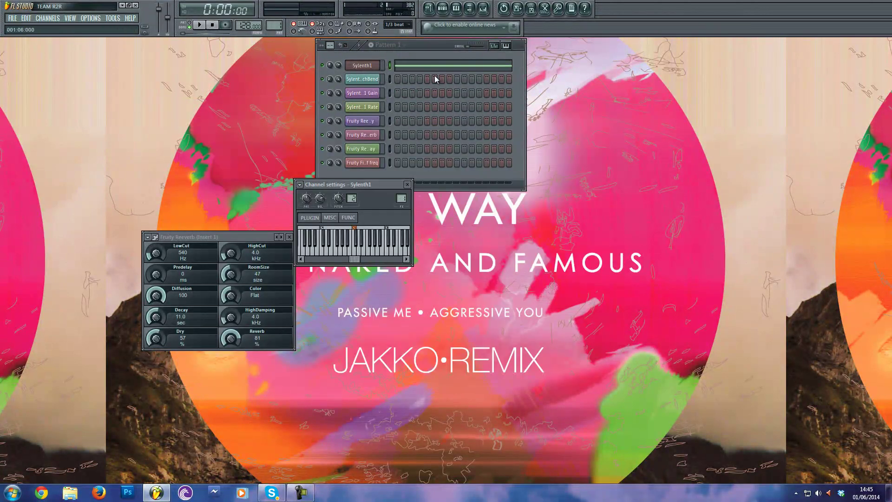
# - Close the channel settings and Fruity Reeverb windows, and filter the channel list to the Unsorted group
pyautogui.click(407, 184)
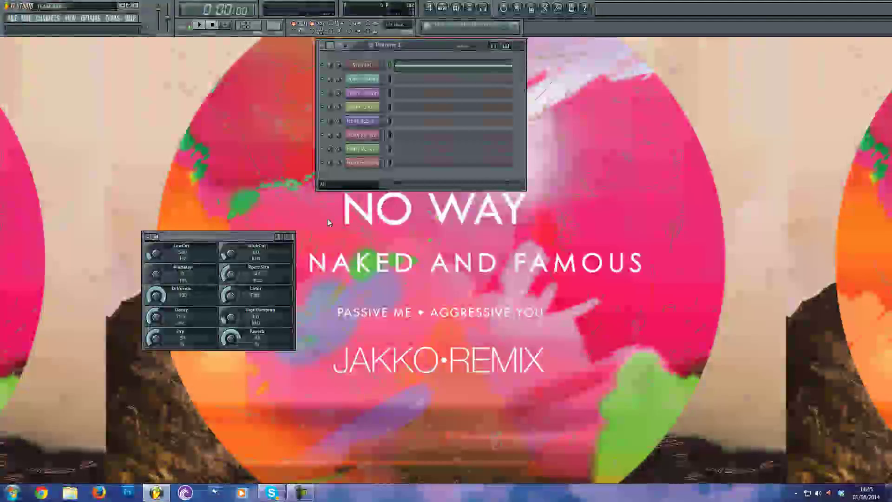
pyautogui.click(290, 237)
pyautogui.click(339, 184)
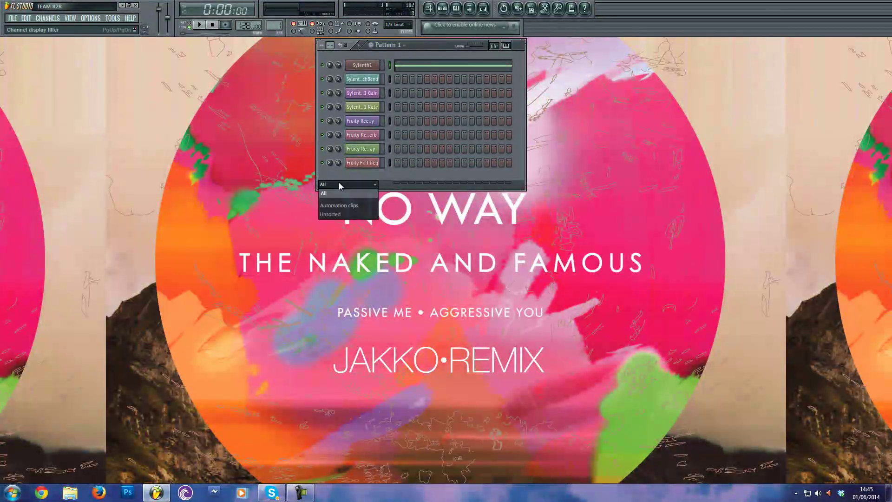
pyautogui.click(347, 215)
pyautogui.click(483, 8)
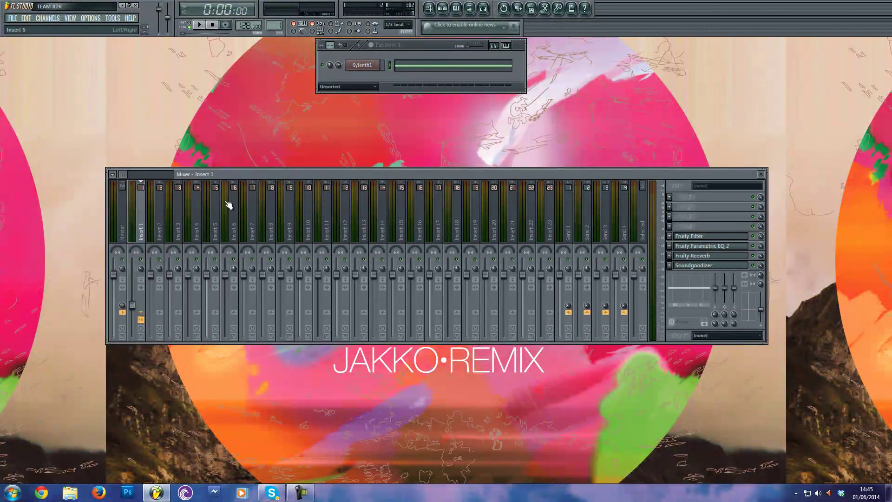
pyautogui.press('F9')
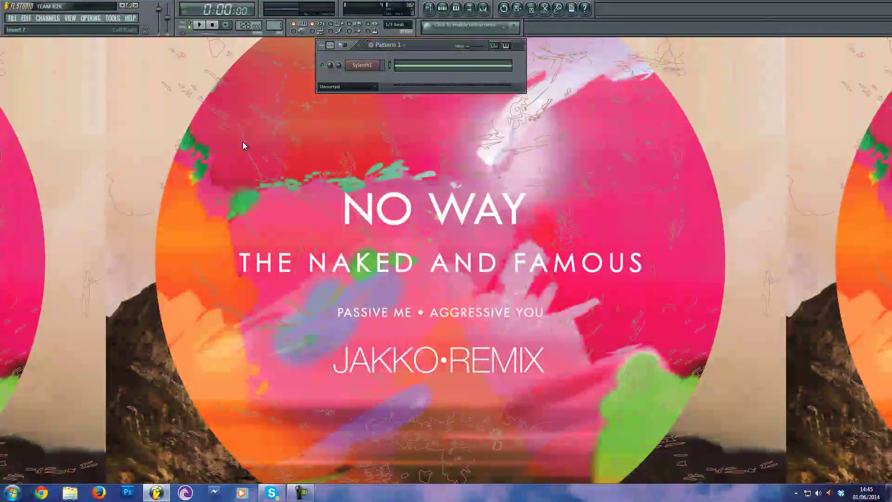
pyautogui.click(301, 492)
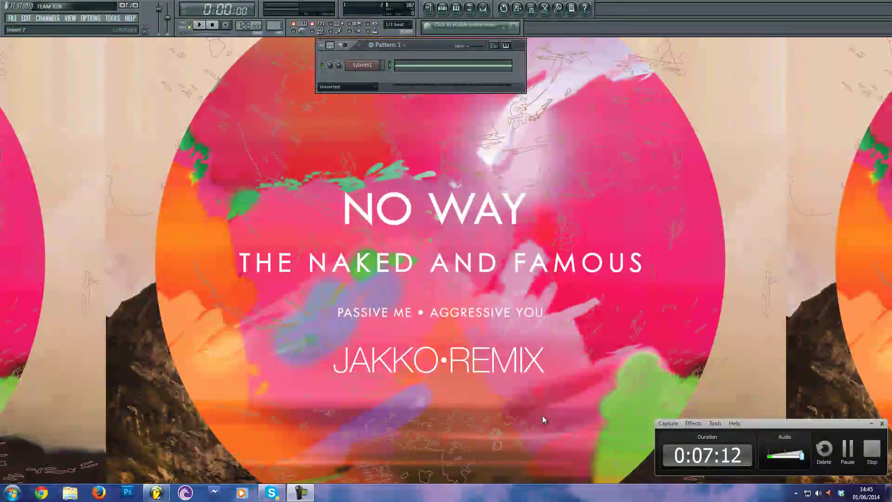